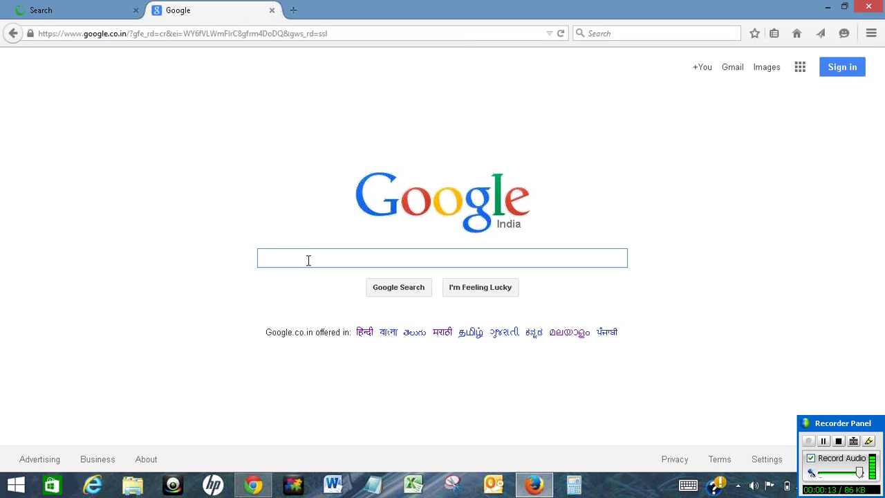
Step: Run the Google query site:stackoverflow.com "Ruby on rails", fixing a typo along the way
{"action": "type", "text": "site"}
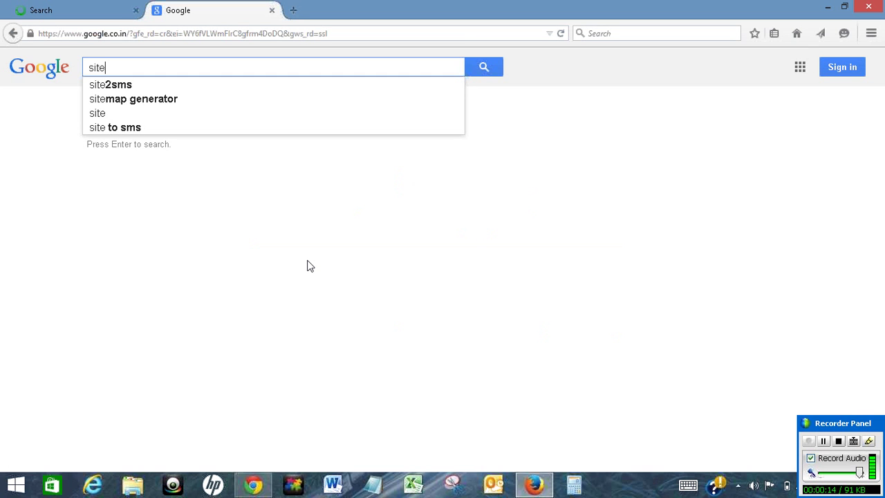
{"action": "type", "text": ":"}
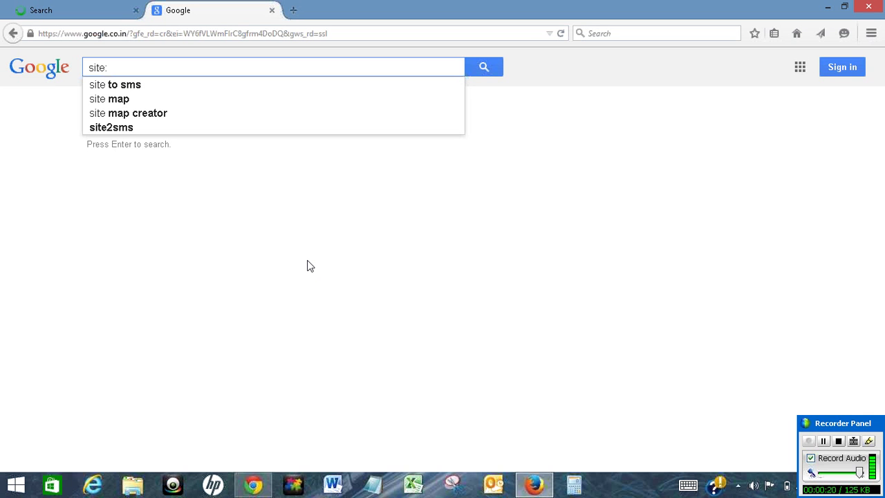
{"action": "type", "text": "x"}
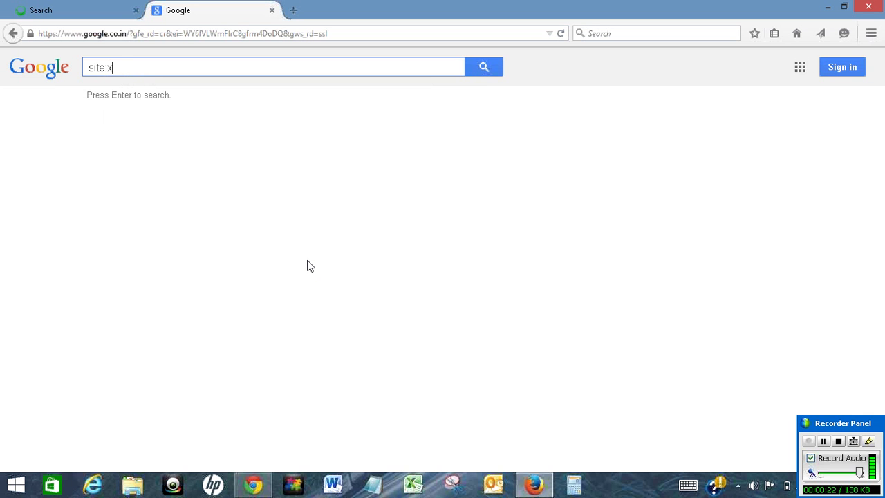
{"action": "key", "text": "BackSpace"}
{"action": "key", "text": "BackSpace"}
{"action": "type", "text": "ckoverflow"}
{"action": "type", "text": ".com"}
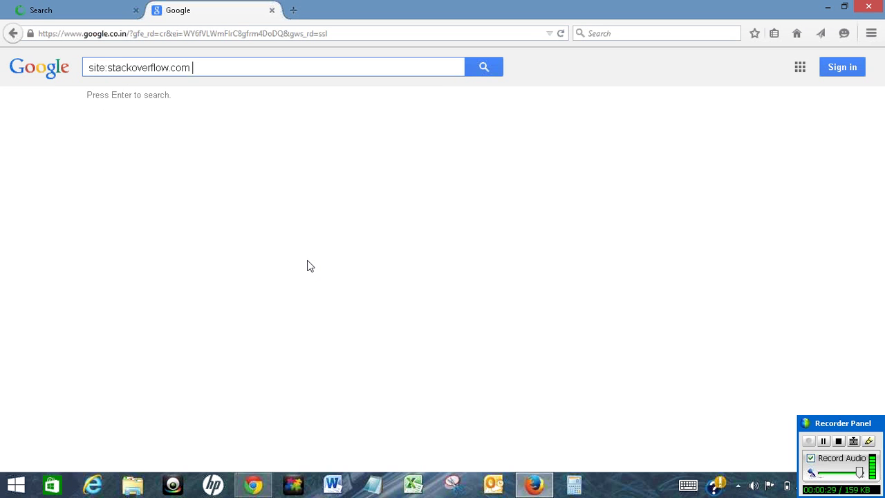
{"action": "type", "text": " \""}
{"action": "type", "text": "Rub"}
{"action": "type", "text": "y on "}
{"action": "type", "text": "rails\""}
{"action": "key", "text": "Return"}
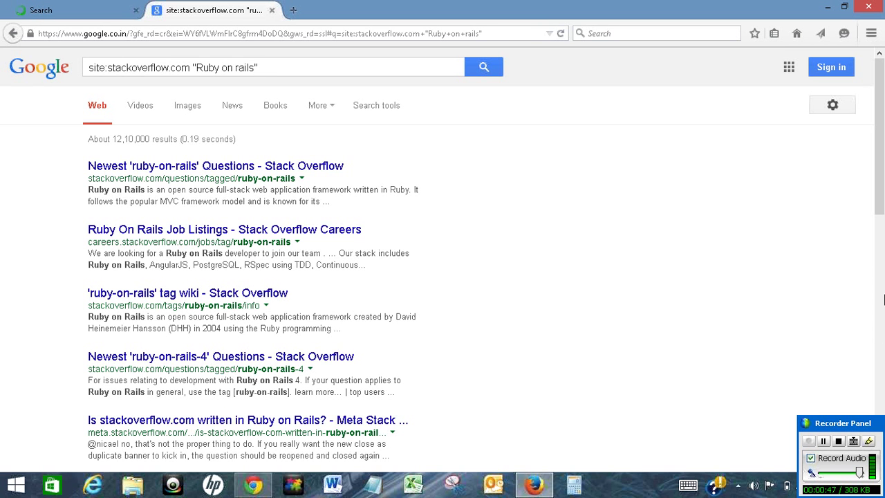
Step: Insert /users after stackoverflow.com and rerun as site:stackoverflow.com/users "Ruby on rails"
{"action": "mouse_move", "coordinate": [880, 159]}
{"action": "left_mouse_down"}
{"action": "mouse_move", "coordinate": [883, 352]}
{"action": "mouse_move", "coordinate": [880, 69]}
{"action": "left_mouse_up"}
{"action": "left_click", "coordinate": [192, 67]}
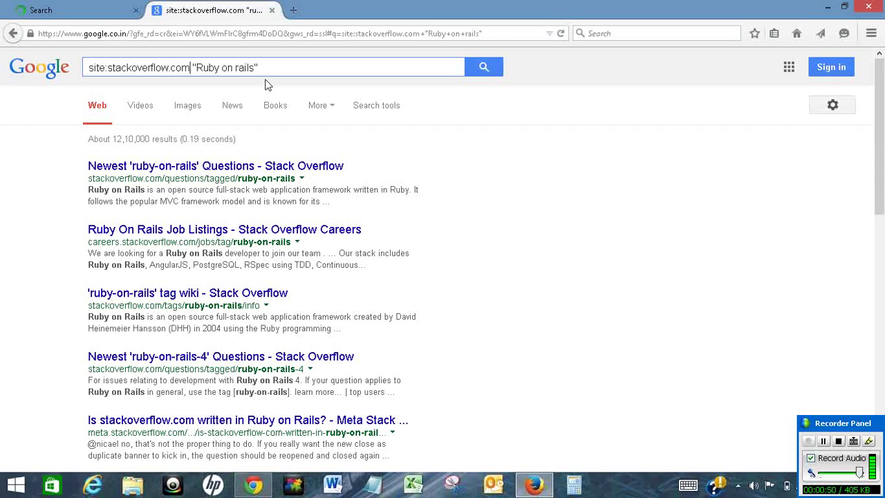
{"action": "type", "text": "/user"}
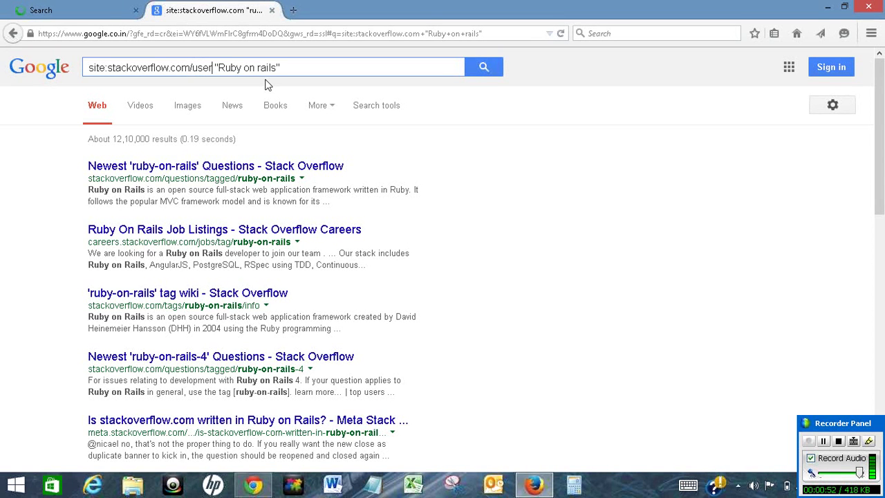
{"action": "type", "text": "s"}
{"action": "key", "text": "Return"}
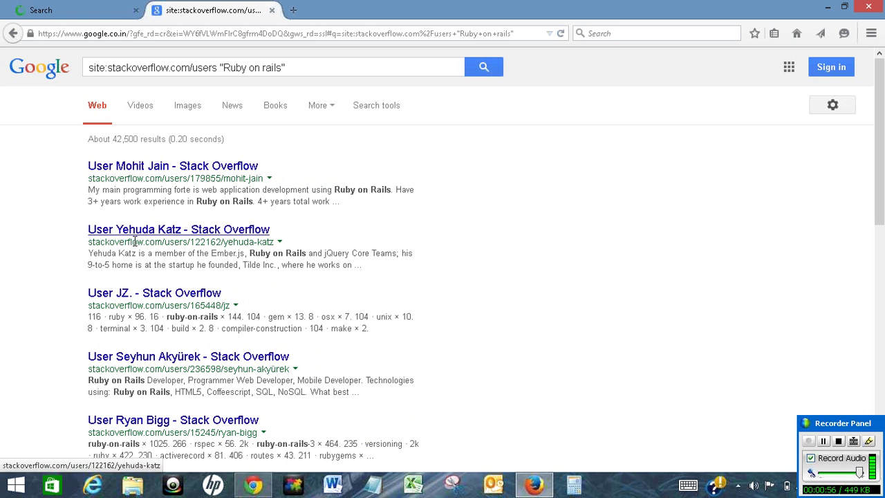
Step: Open Yehuda Katz's Stack Overflow profile, the second result, in a new tab
{"action": "left_click", "coordinate": [157, 234]}
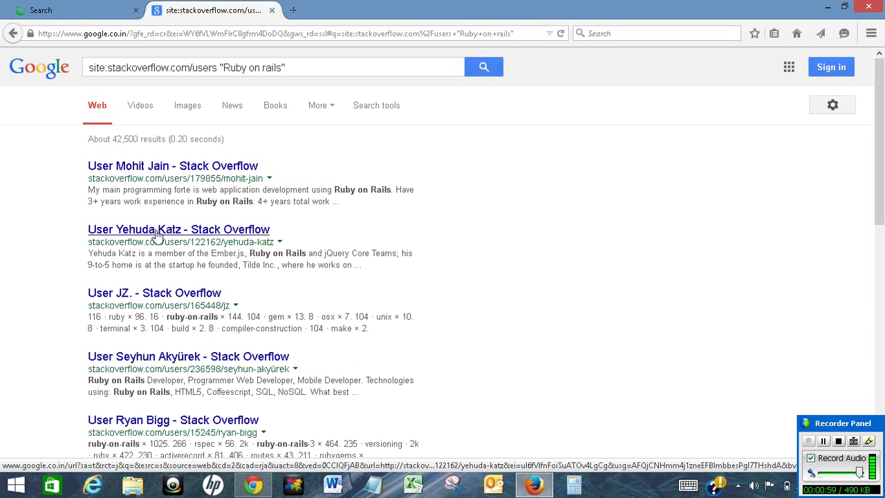
{"action": "right_click", "coordinate": [158, 235]}
{"action": "left_click", "coordinate": [198, 242]}
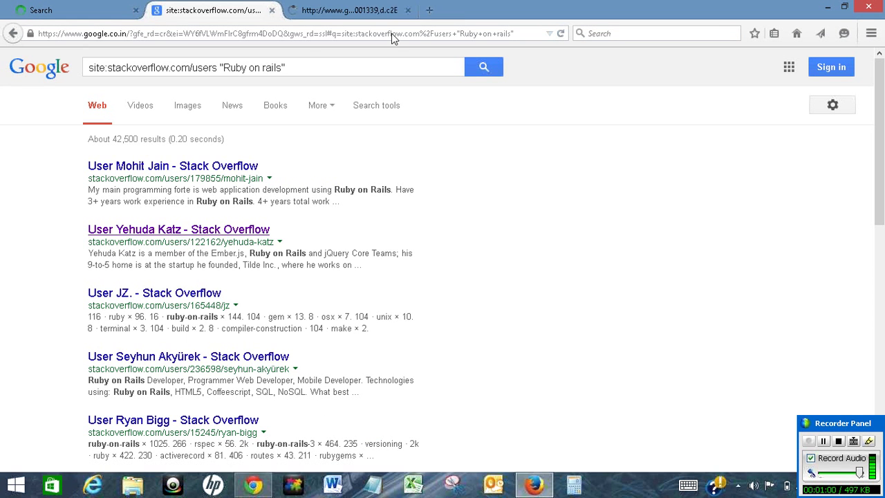
{"action": "left_click", "coordinate": [318, 11]}
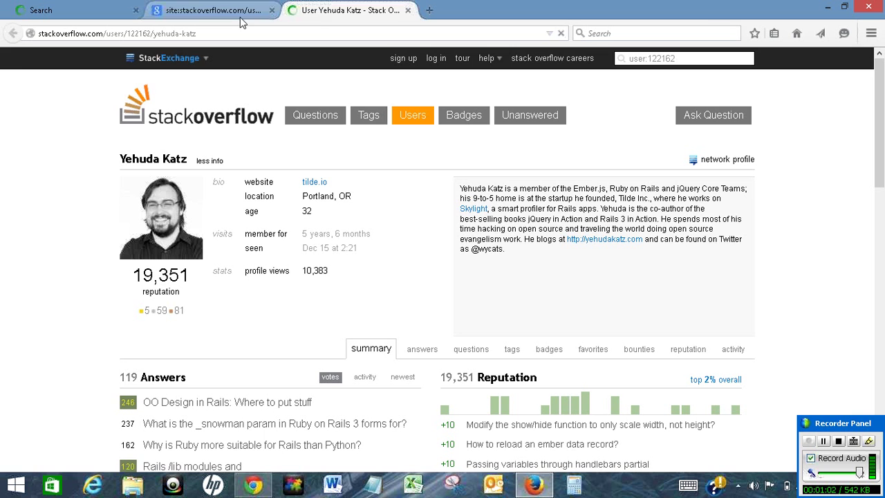
Step: Open his linked Tilde website in a new tab, then return to the Google results
{"action": "right_click", "coordinate": [318, 186]}
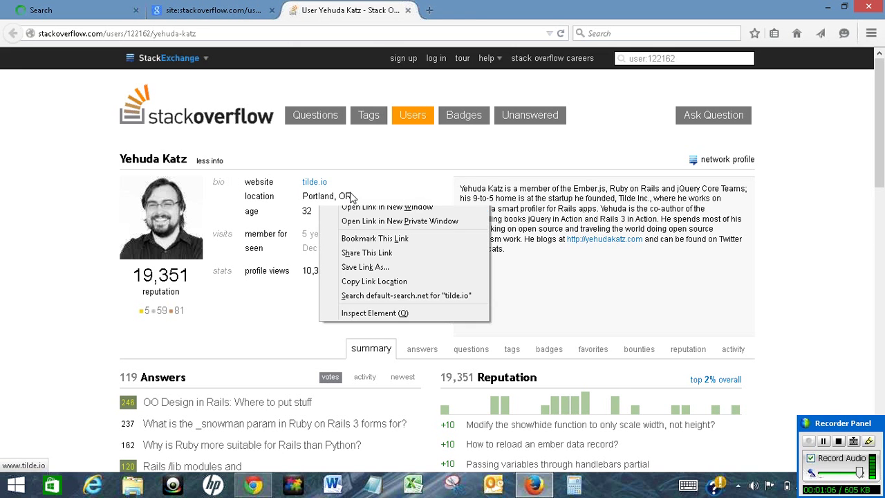
{"action": "left_click", "coordinate": [346, 195]}
{"action": "left_click", "coordinate": [462, 11]}
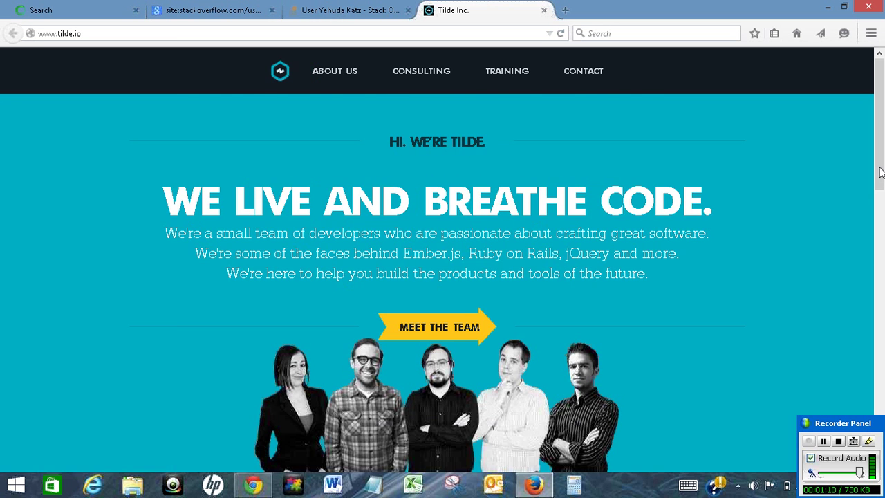
{"action": "mouse_move", "coordinate": [879, 173]}
{"action": "left_mouse_down"}
{"action": "mouse_move", "coordinate": [878, 434]}
{"action": "mouse_move", "coordinate": [853, 151]}
{"action": "left_mouse_up"}
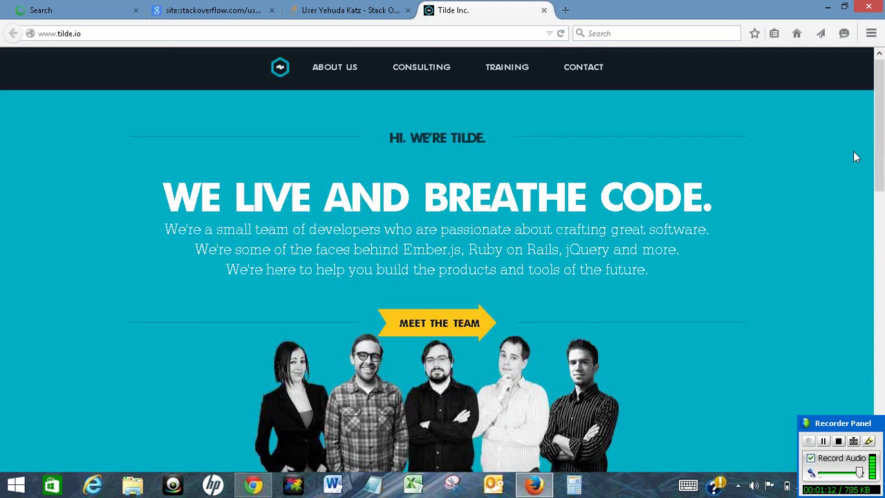
{"action": "left_click", "coordinate": [349, 10]}
{"action": "left_click", "coordinate": [211, 8]}
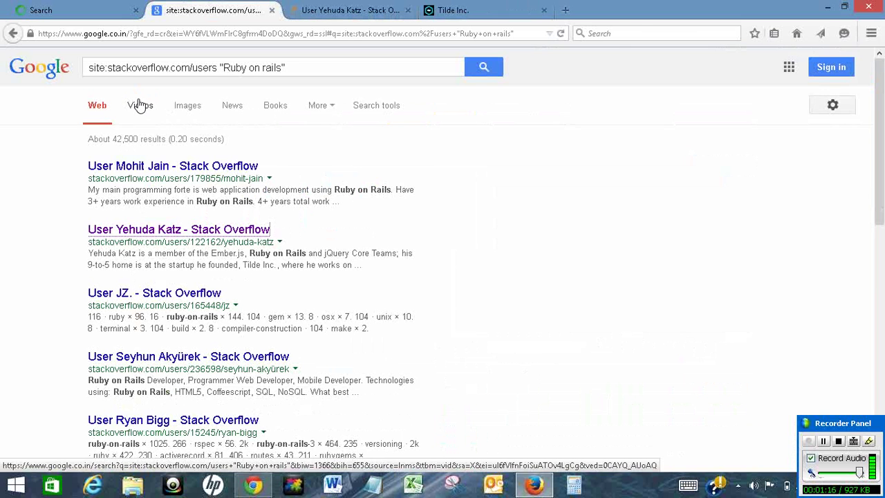
Step: Replace the query with site:linkedin.com "Ruby on rails" and run it
{"action": "left_click", "coordinate": [302, 66]}
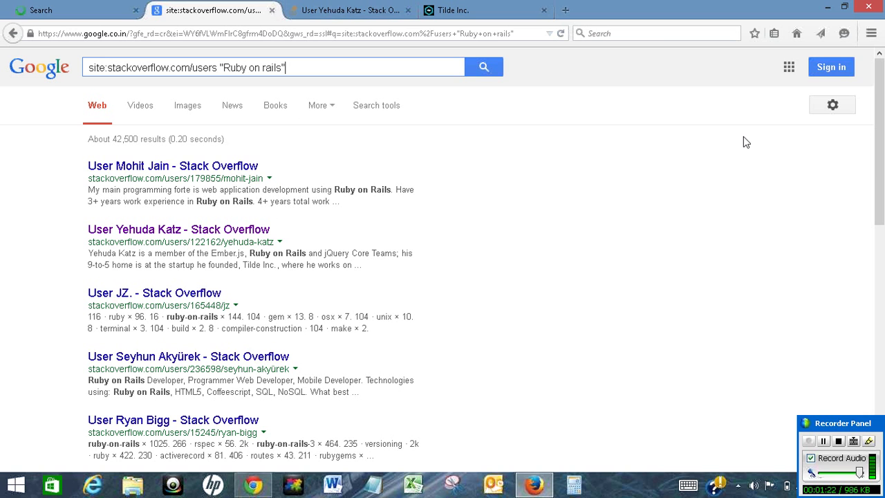
{"action": "key", "text": "BackSpace"}
{"action": "key", "text": "BackSpace"}
{"action": "key", "text": "BackSpace"}
{"action": "key", "text": "BackSpace"}
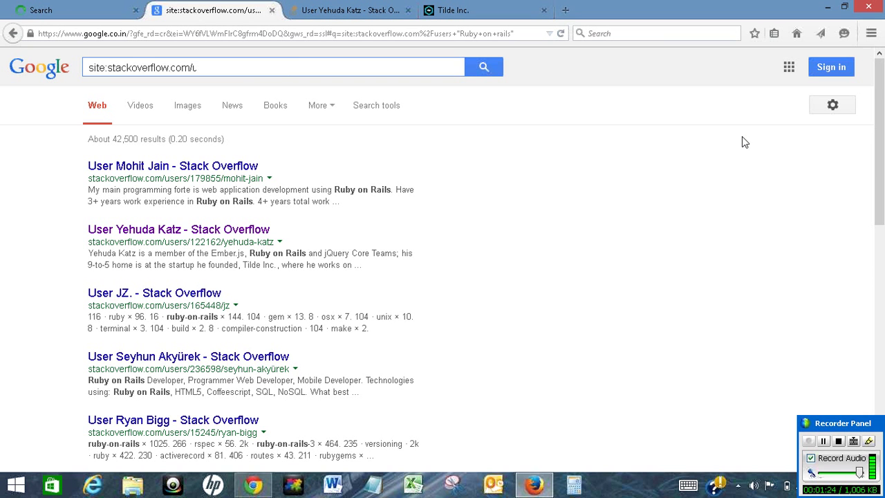
{"action": "key", "text": "BackSpace"}
{"action": "key", "text": "BackSpace"}
{"action": "key", "text": "BackSpace"}
{"action": "key", "text": "BackSpace"}
{"action": "key", "text": "BackSpace"}
{"action": "key", "text": "BackSpace"}
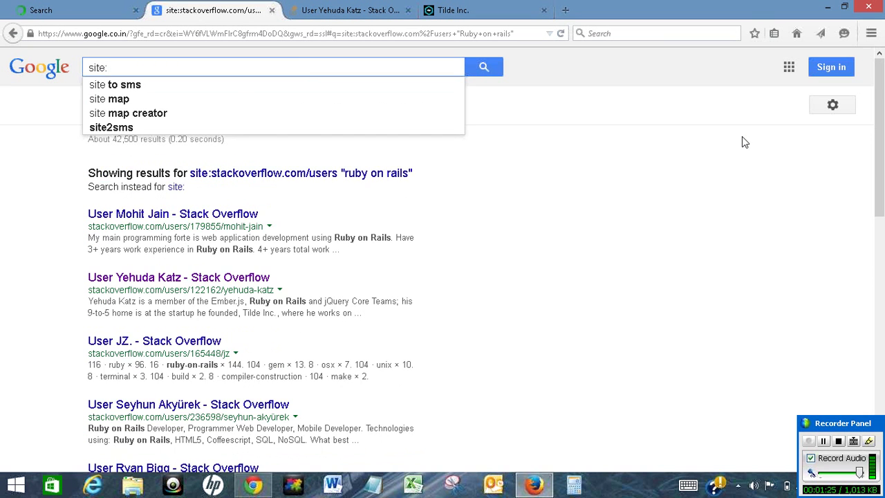
{"action": "type", "text": "linkedin"}
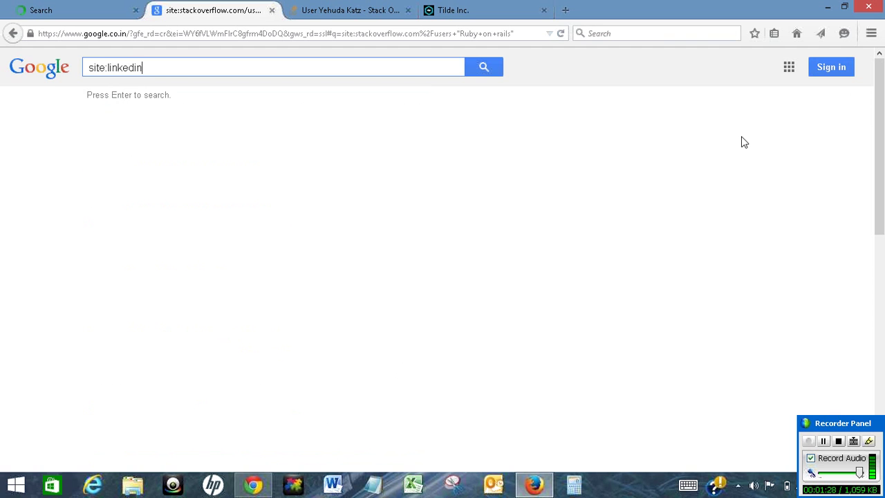
{"action": "type", "text": "co"}
{"action": "key", "text": "BackSpace"}
{"action": "key", "text": "BackSpace"}
{"action": "type", "text": ".c"}
{"action": "key", "text": "BackSpace"}
{"action": "type", "text": "\"Ruby "}
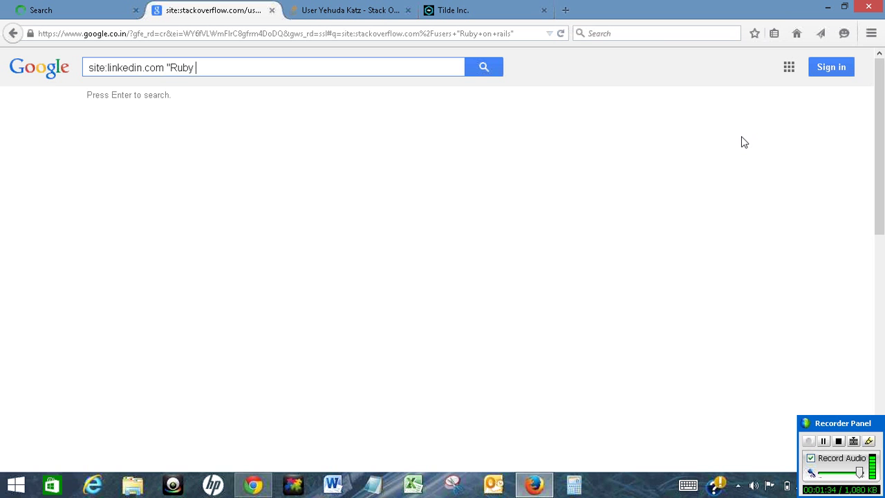
{"action": "type", "text": "on rails"}
{"action": "type", "text": "\""}
{"action": "key", "text": "Return"}
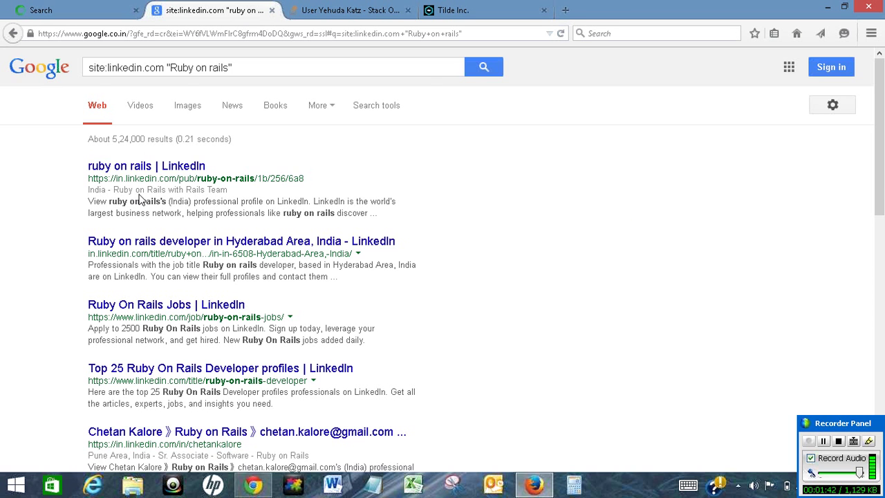
Step: Restrict the search to site:uk.linkedin.com "Ruby on rails"
{"action": "mouse_move", "coordinate": [881, 159]}
{"action": "left_mouse_down"}
{"action": "mouse_move", "coordinate": [881, 381]}
{"action": "mouse_move", "coordinate": [881, 62]}
{"action": "left_mouse_up"}
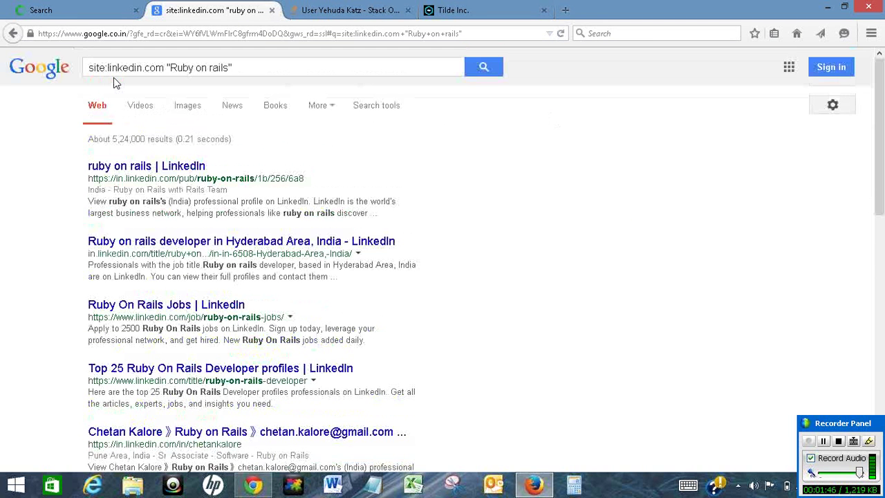
{"action": "left_click", "coordinate": [108, 67]}
{"action": "type", "text": "u"}
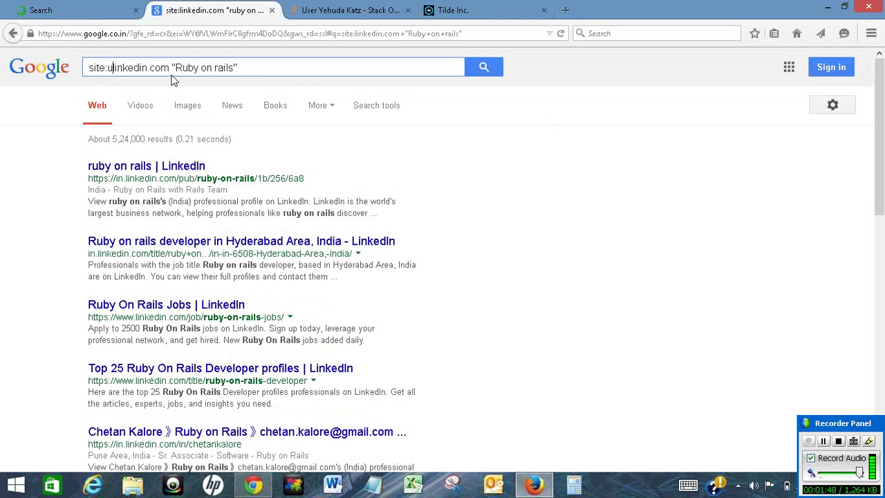
{"action": "type", "text": "k."}
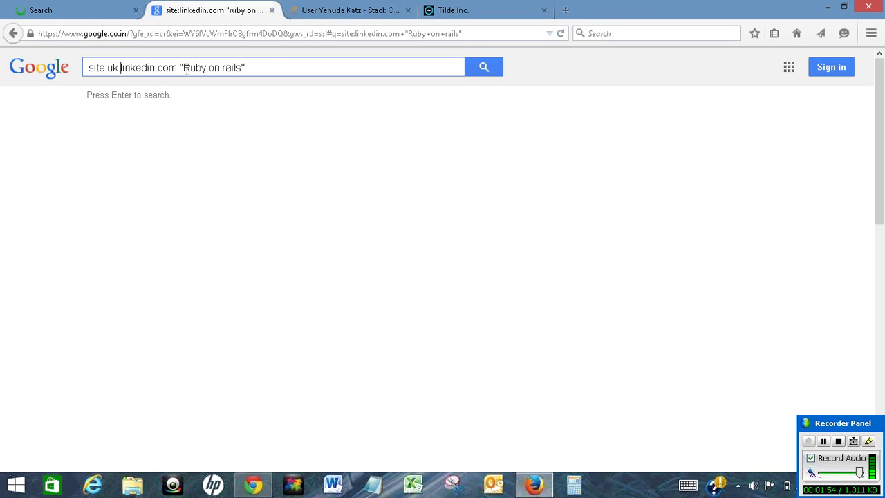
{"action": "left_click", "coordinate": [498, 77]}
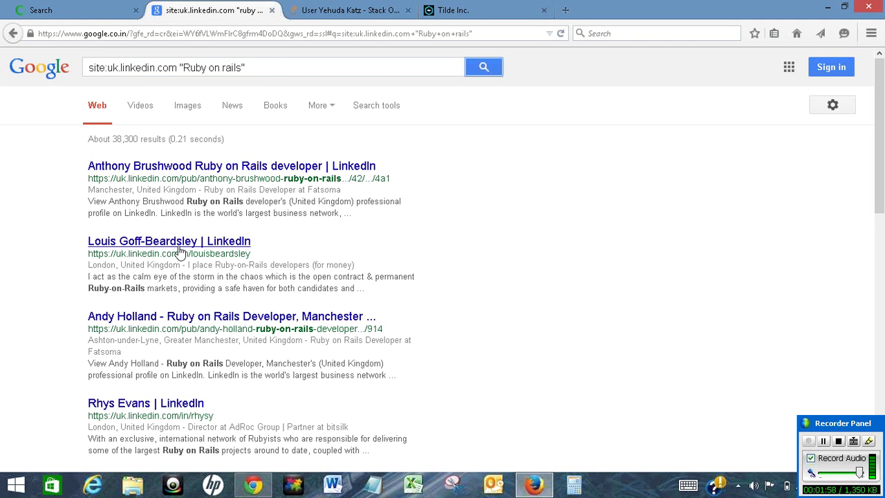
{"action": "right_click", "coordinate": [185, 246]}
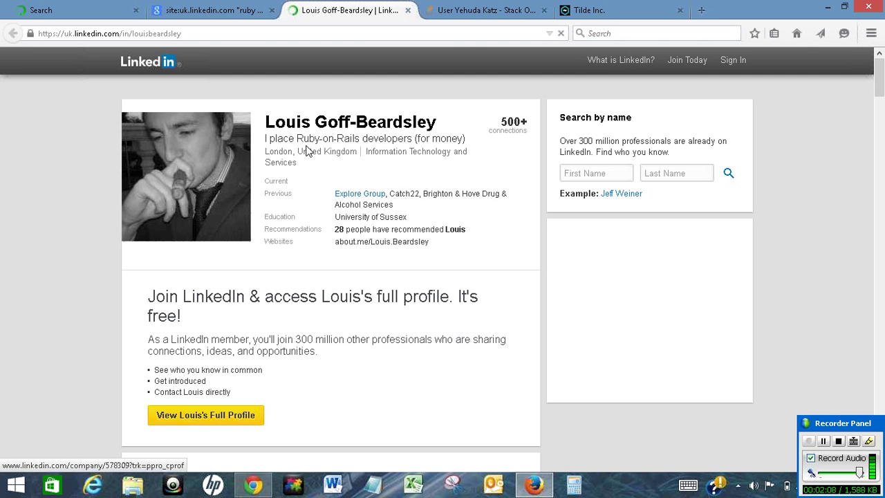
{"action": "left_click", "coordinate": [222, 12]}
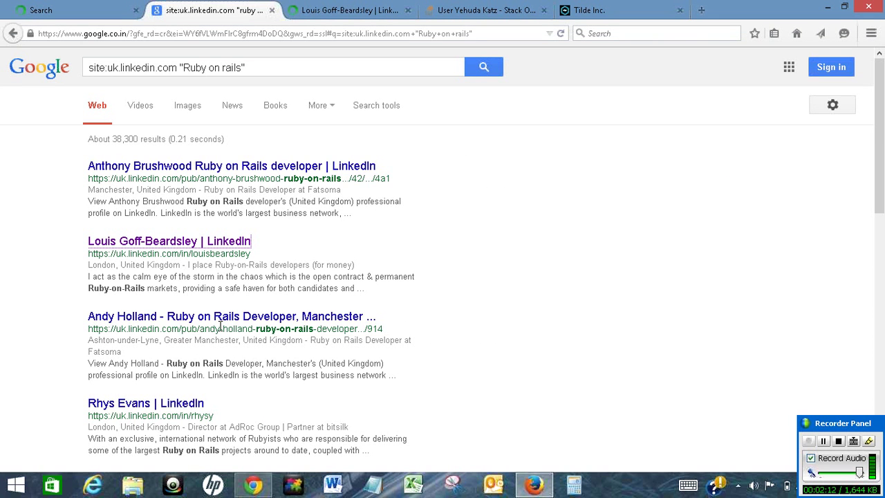
{"action": "left_click_drag", "start_coordinate": [880, 182], "coordinate": [882, 350]}
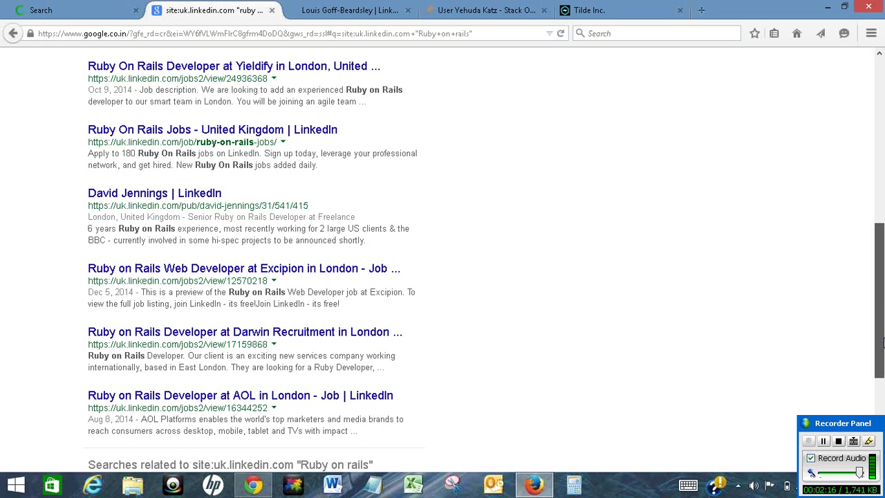
{"action": "scroll", "coordinate": [587, 280], "scroll_direction": "up", "scroll_amount": 1}
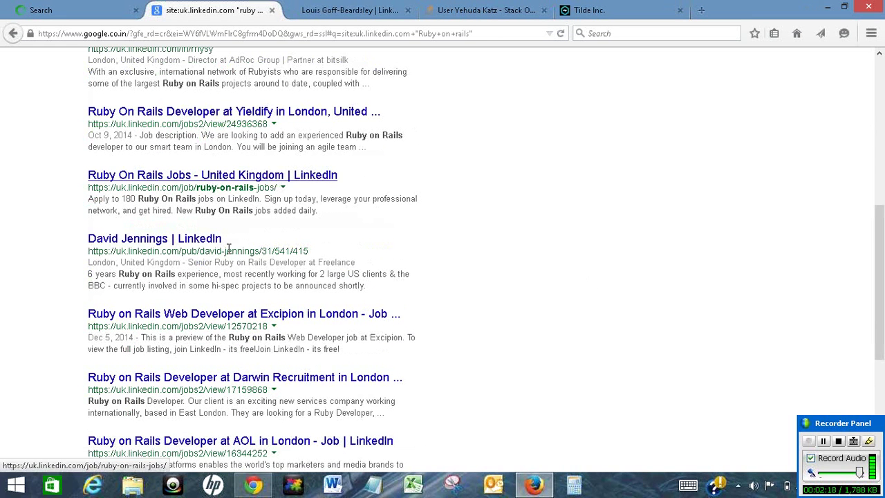
{"action": "left_click_drag", "start_coordinate": [883, 249], "coordinate": [883, 76]}
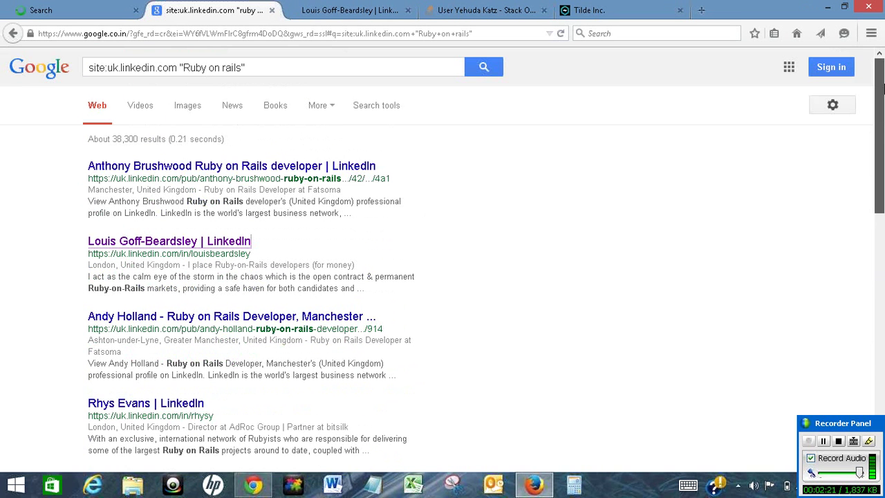
Step: Change the query to site:uk.linkedin.com/in "Ruby on rails" and rerun it
{"action": "left_click", "coordinate": [177, 67]}
{"action": "type", "text": "/"}
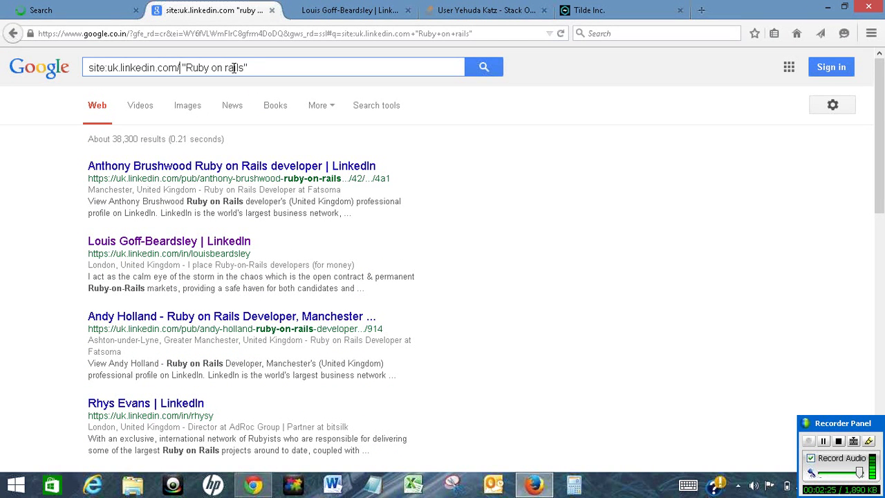
{"action": "type", "text": "in"}
{"action": "key", "text": "Return"}
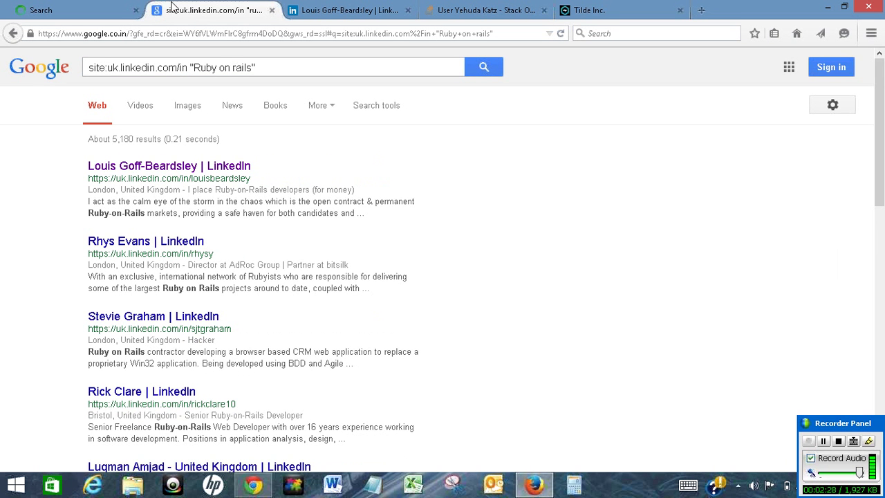
{"action": "right_click", "coordinate": [141, 242]}
{"action": "left_click", "coordinate": [162, 251]}
{"action": "left_click", "coordinate": [359, 7]}
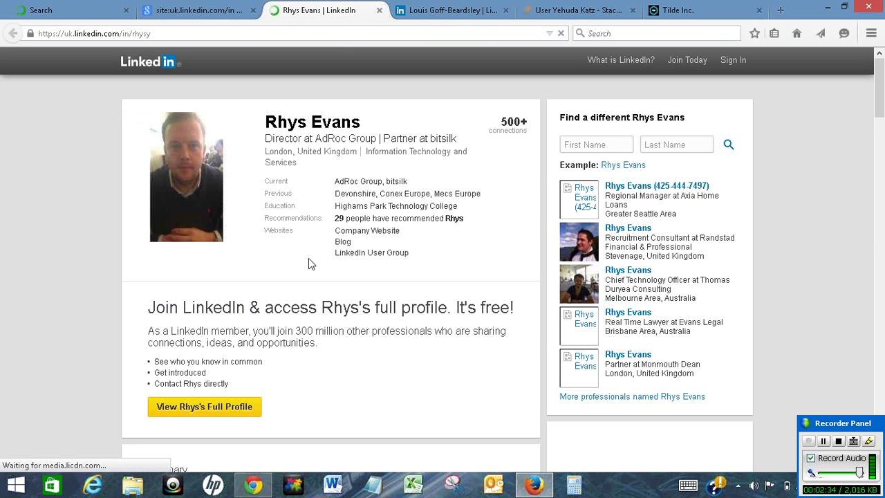
{"action": "left_click", "coordinate": [379, 10]}
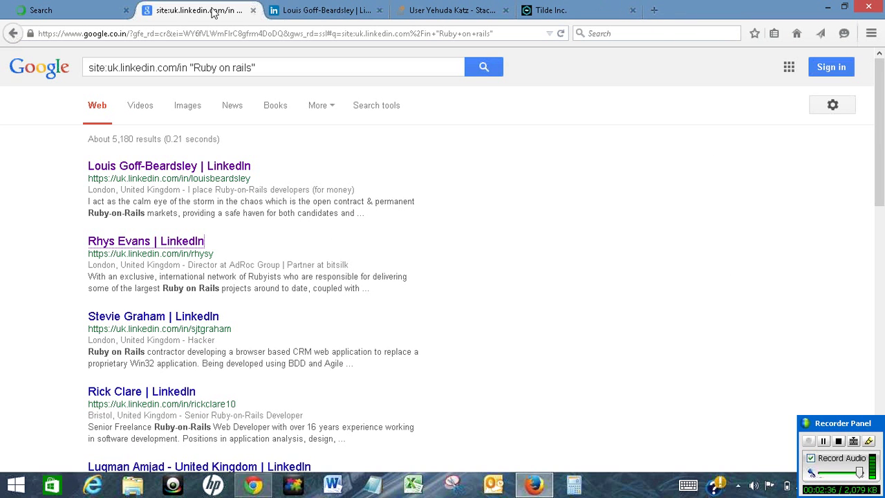
{"action": "right_click", "coordinate": [150, 391]}
{"action": "left_click", "coordinate": [225, 260]}
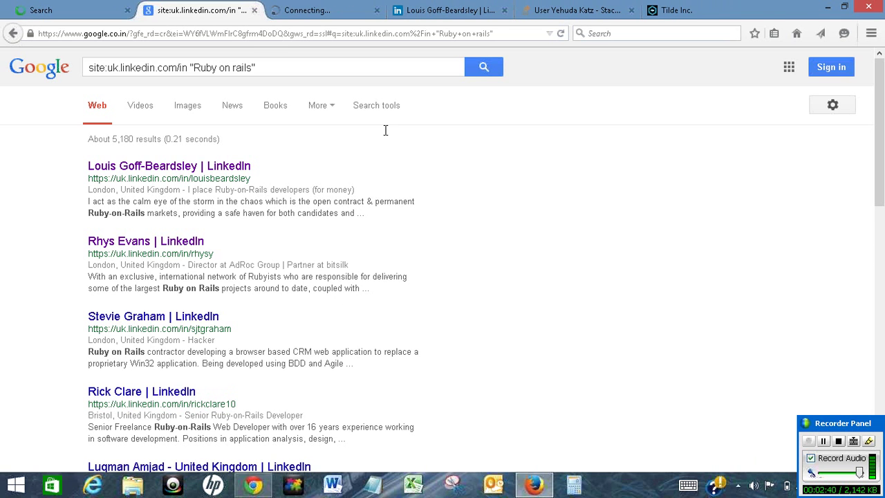
{"action": "left_click", "coordinate": [325, 10]}
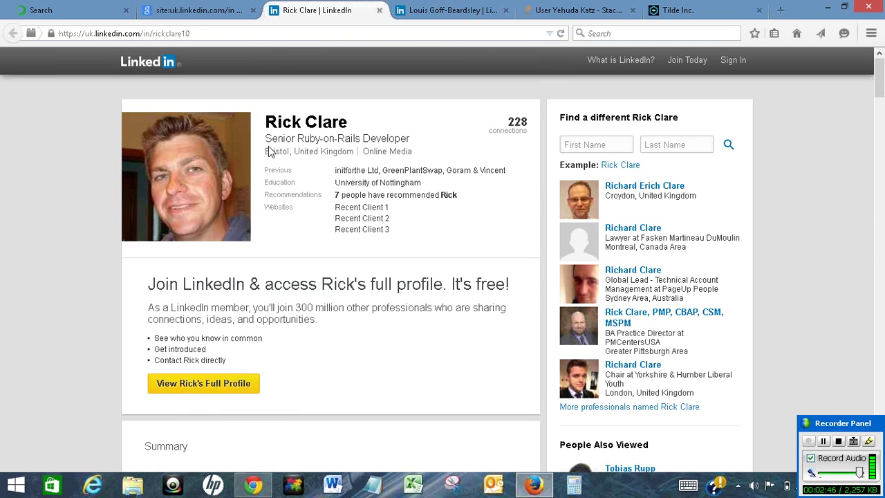
{"action": "left_click", "coordinate": [379, 10]}
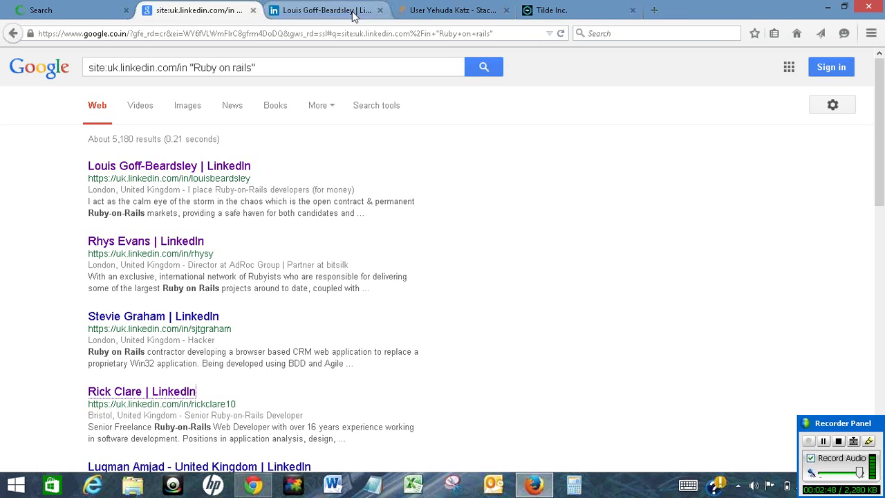
Step: Append inurl:pub -inurl:dir to the query, cutting results to about 33
{"action": "left_click", "coordinate": [277, 72]}
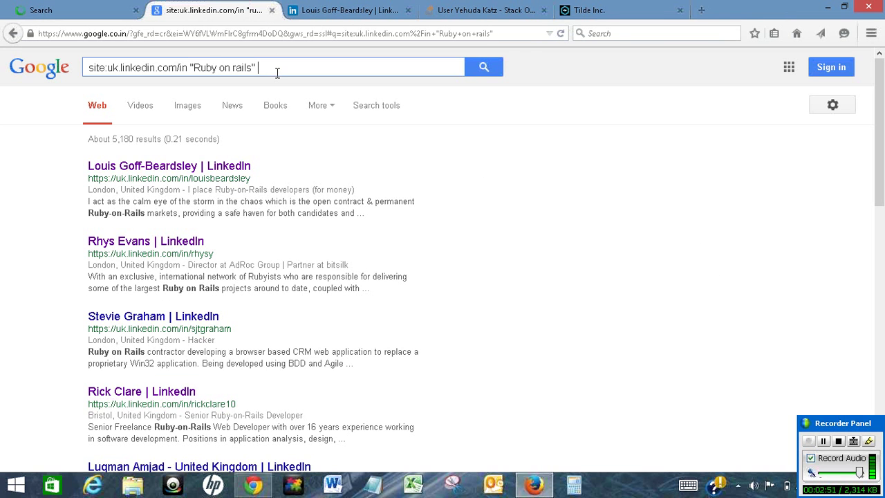
{"action": "type", "text": "inurl"}
{"action": "type", "text": ":pub "}
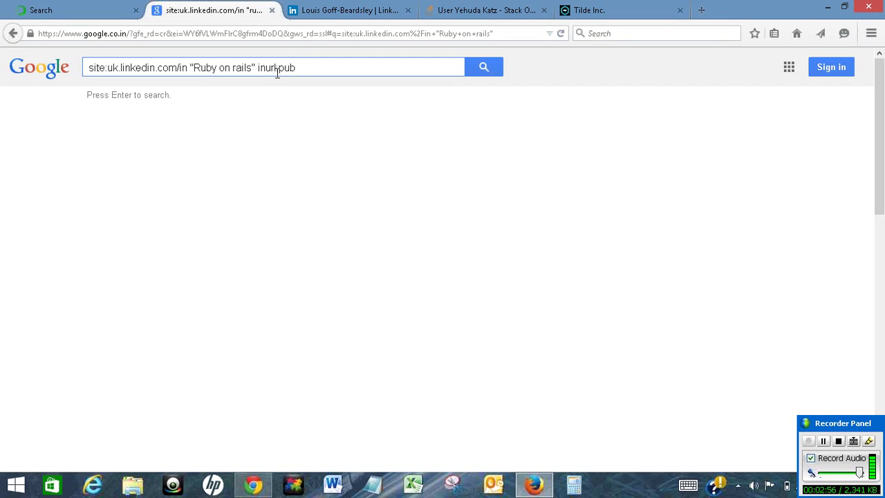
{"action": "type", "text": "-inurl"}
{"action": "type", "text": ":dir"}
{"action": "key", "text": "Return"}
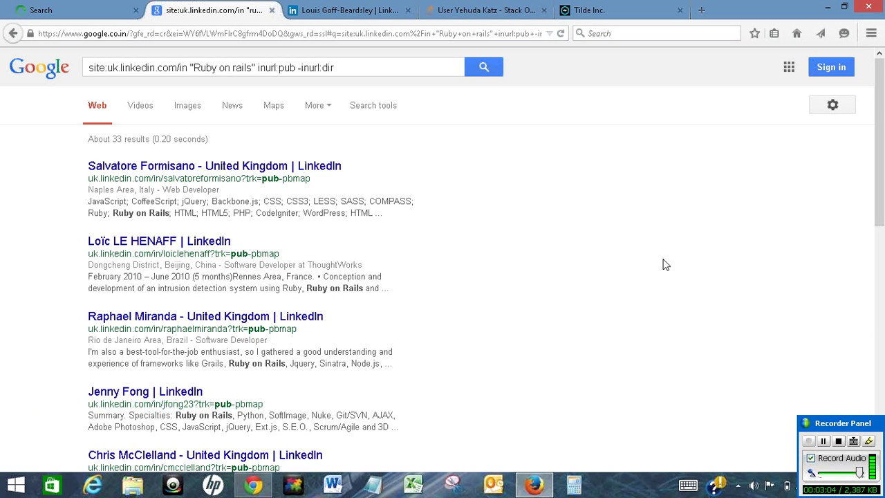
{"action": "right_click", "coordinate": [133, 392]}
{"action": "left_click", "coordinate": [200, 260]}
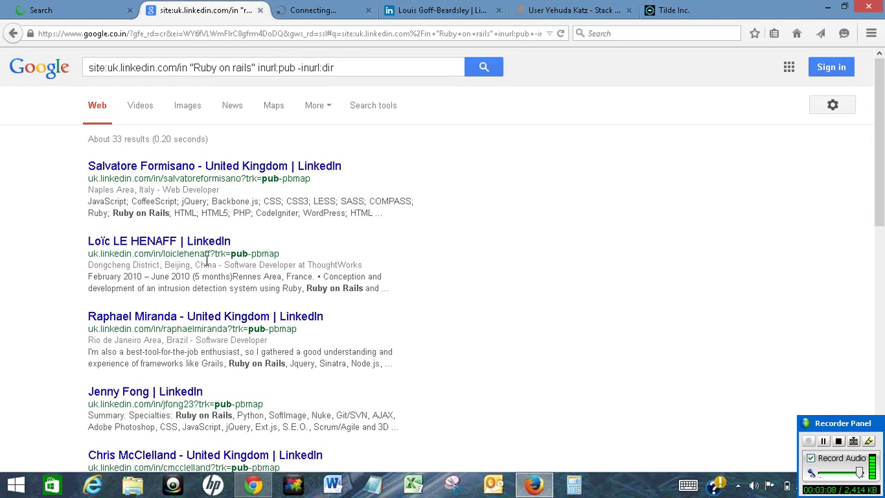
{"action": "left_click", "coordinate": [315, 10]}
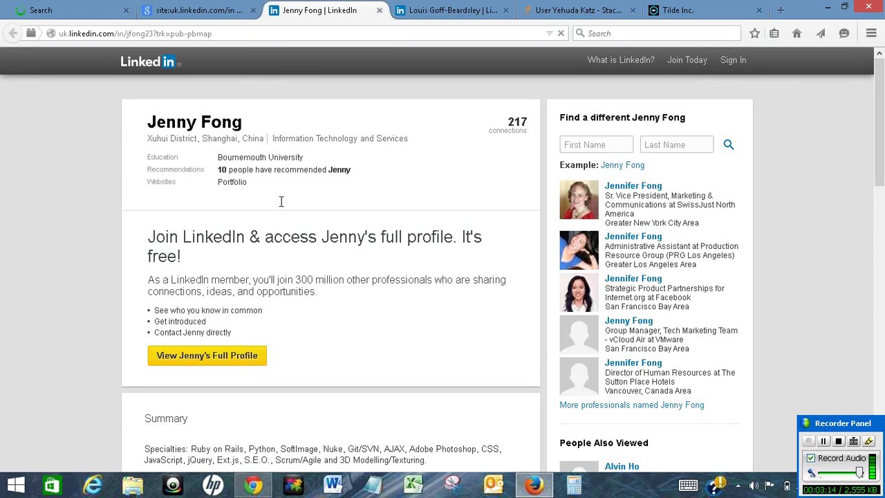
{"action": "left_click_drag", "start_coordinate": [880, 183], "coordinate": [879, 265]}
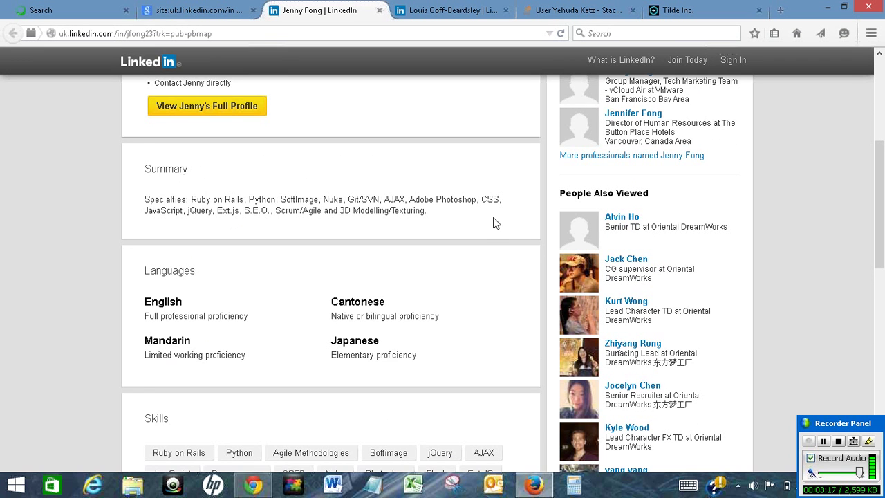
{"action": "left_click_drag", "start_coordinate": [881, 234], "coordinate": [262, 43]}
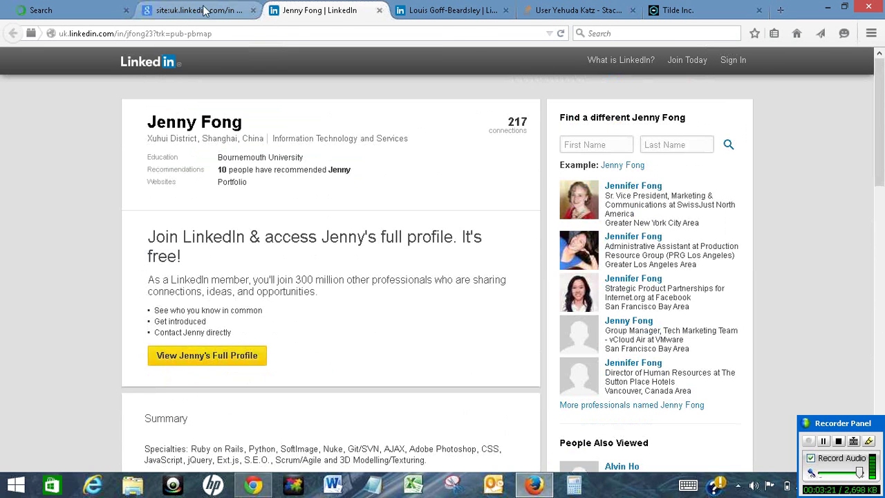
{"action": "left_click", "coordinate": [204, 10]}
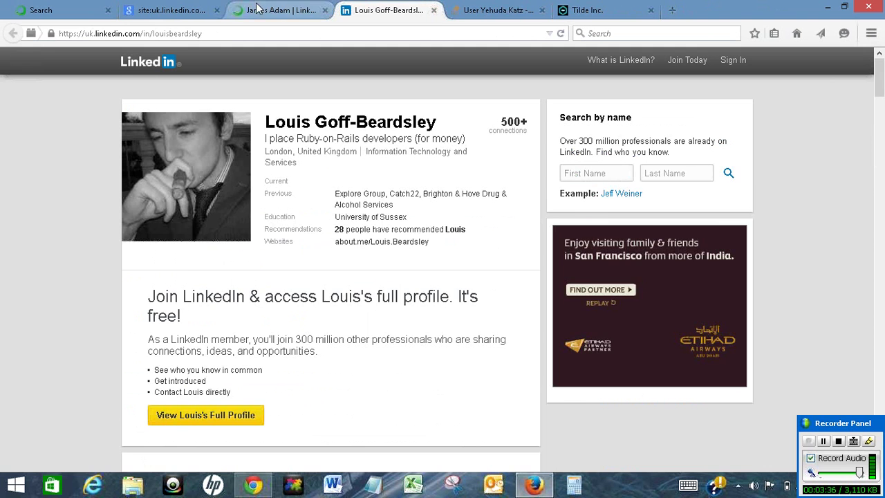
{"action": "left_click", "coordinate": [256, 8]}
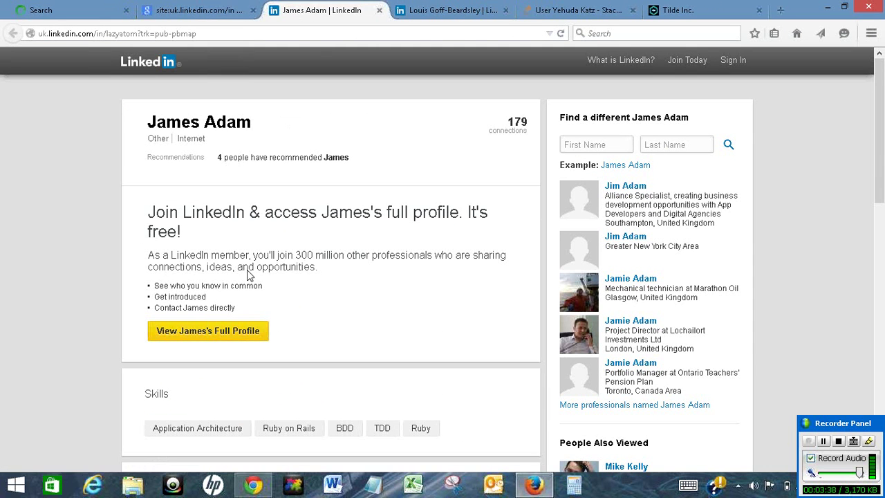
{"action": "left_click", "coordinate": [235, 8]}
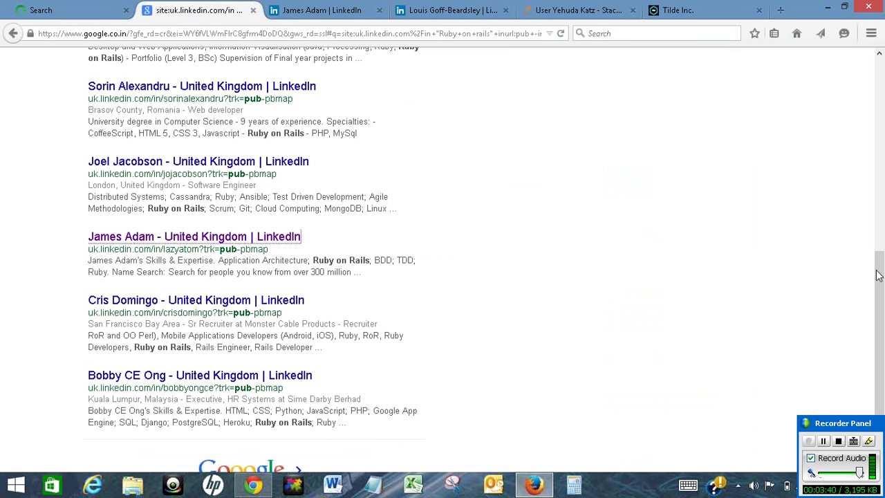
Step: Replace the query with site:linkedin.com "Microstragey" "San Jose" inurl:pub -inurl:dir and run it
{"action": "left_click_drag", "start_coordinate": [878, 275], "coordinate": [878, 71]}
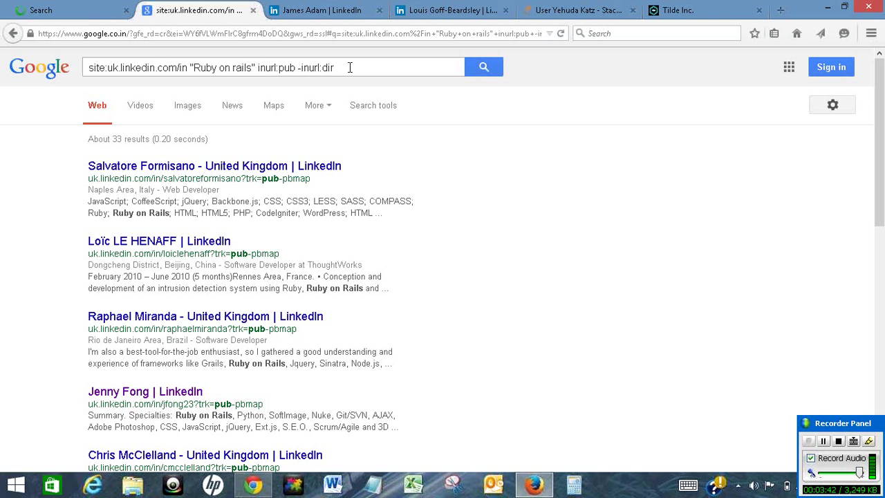
{"action": "left_click_drag", "start_coordinate": [350, 67], "coordinate": [111, 69]}
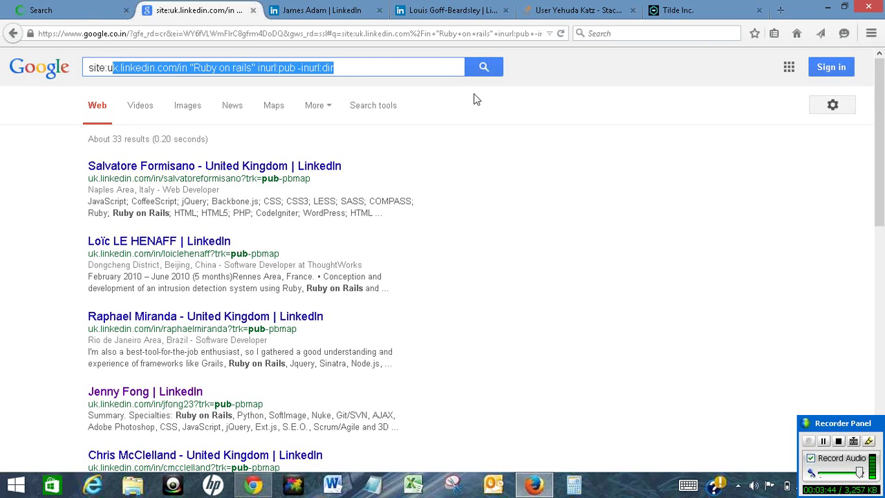
{"action": "key", "text": "BackSpace"}
{"action": "key", "text": "BackSpace"}
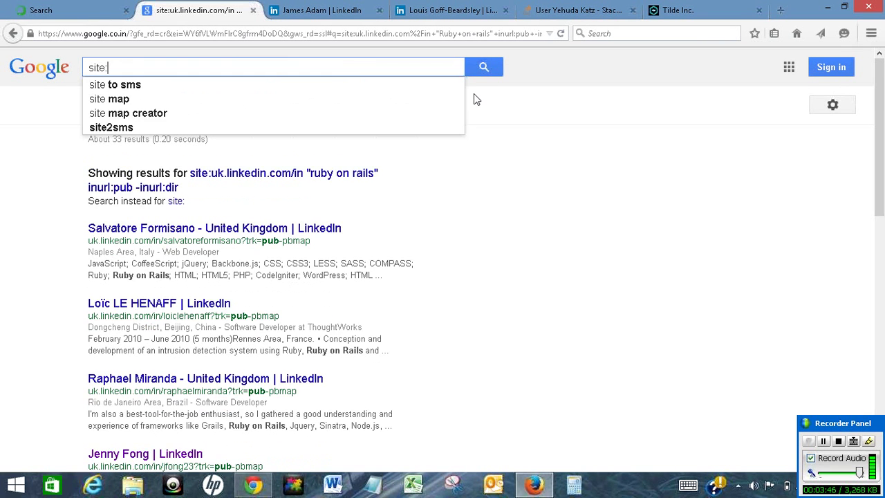
{"action": "type", "text": "linkedin.co"}
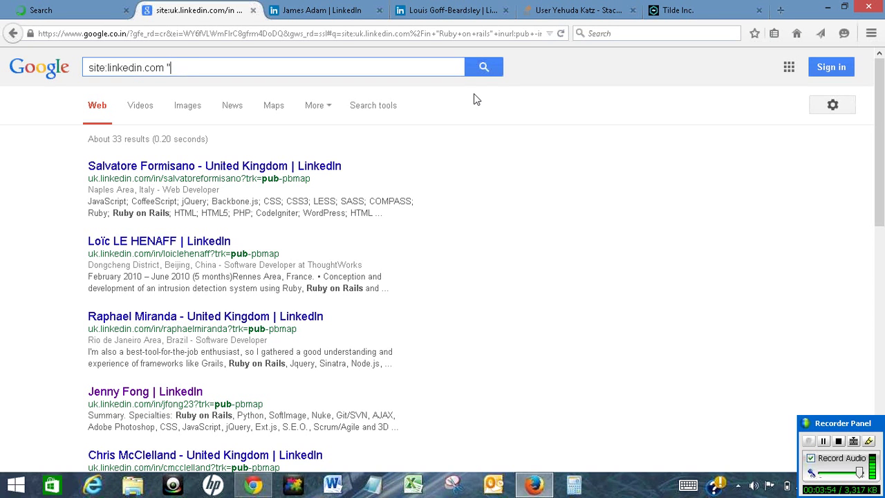
{"action": "type", "text": "Micros"}
{"action": "type", "text": "tragey"}
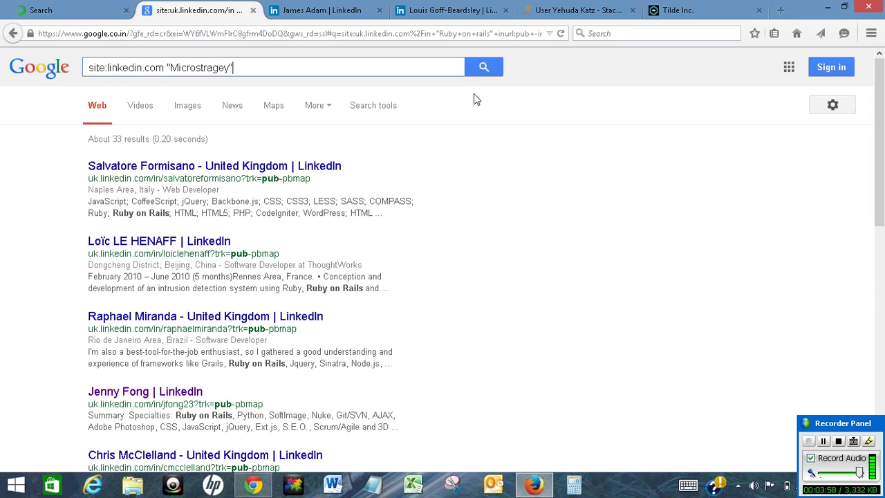
{"action": "type", "text": "\""}
{"action": "type", "text": " \"San Jose\""}
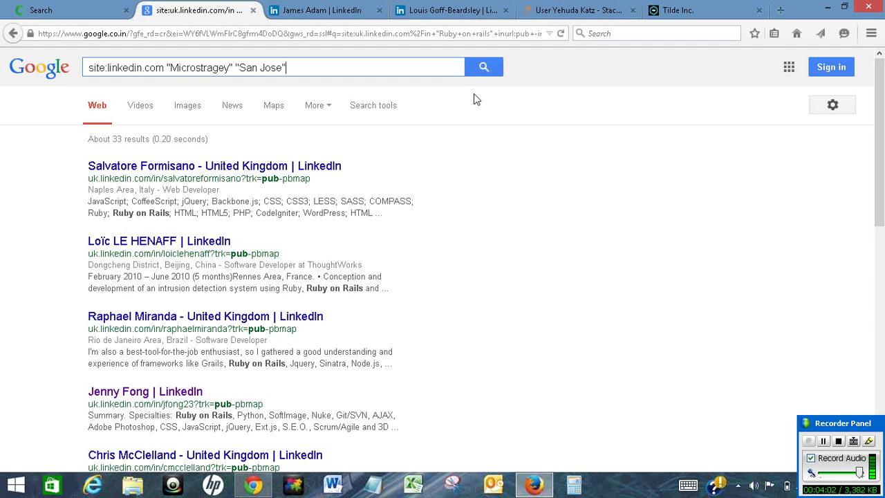
{"action": "type", "text": " i"}
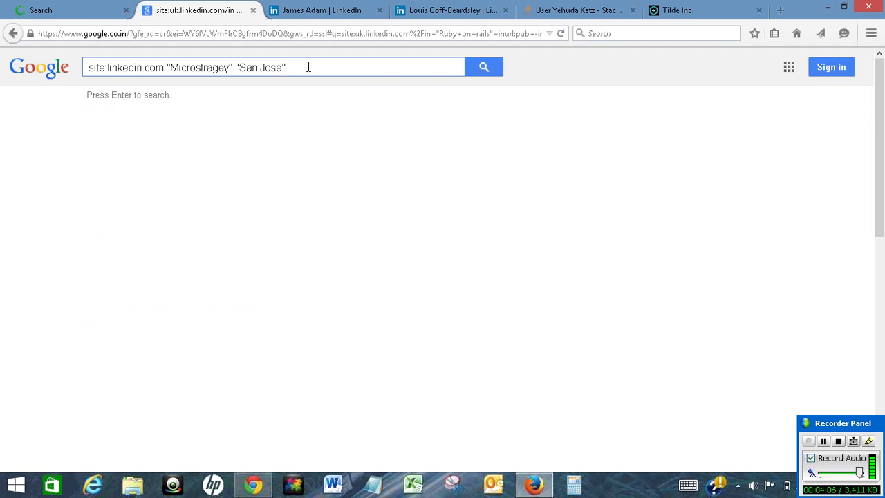
{"action": "type", "text": "nurl:p"}
{"action": "type", "text": "ub "}
{"action": "type", "text": "-inu"}
{"action": "type", "text": "rl:dir"}
{"action": "left_click", "coordinate": [481, 67]}
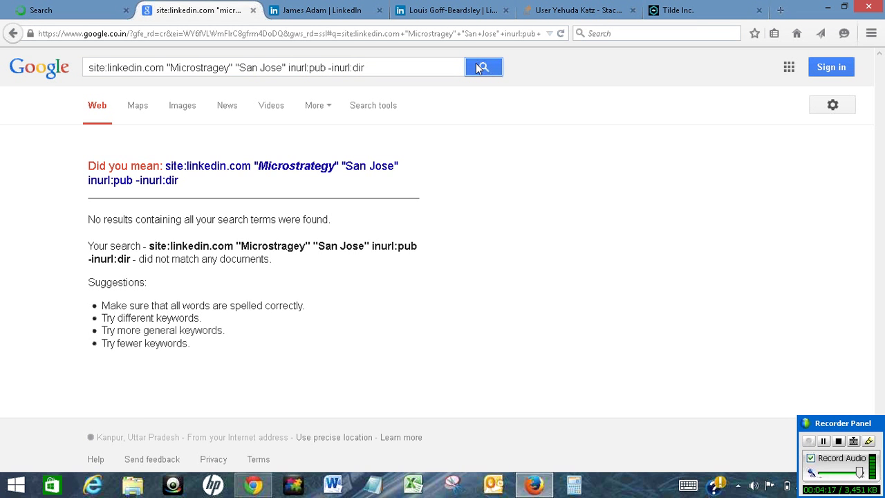
{"action": "left_click", "coordinate": [302, 172]}
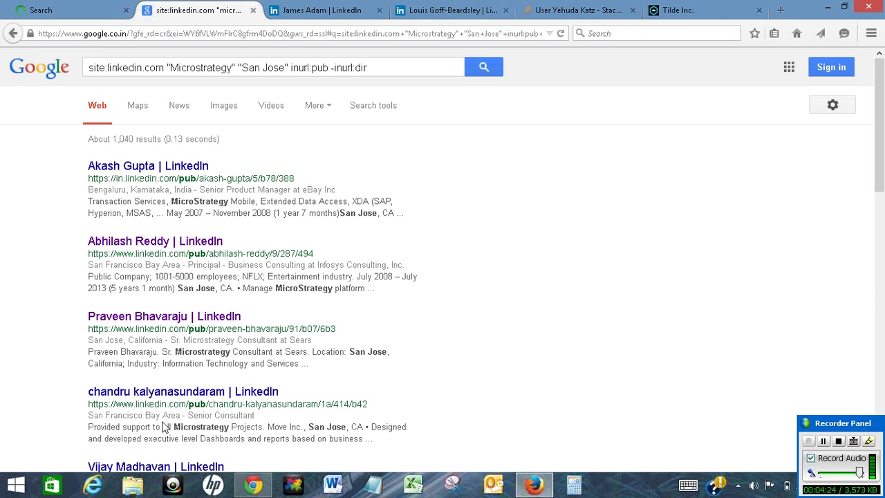
{"action": "left_click_drag", "start_coordinate": [871, 177], "coordinate": [871, 278]}
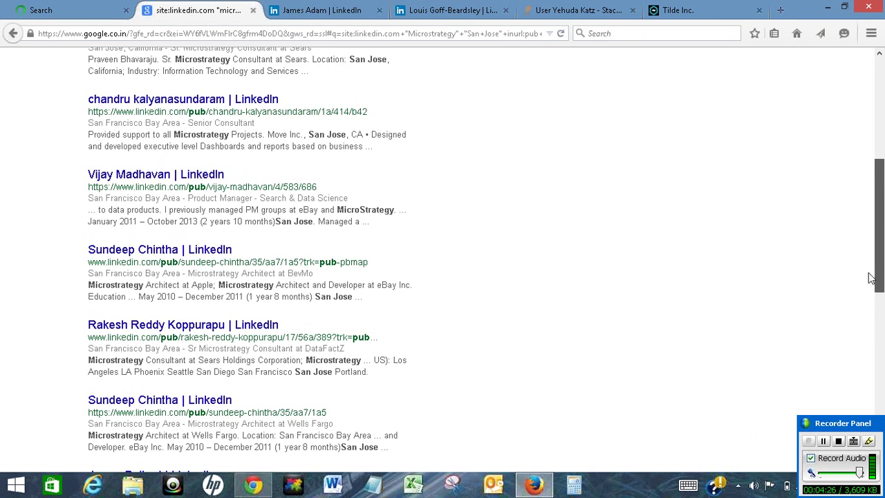
{"action": "scroll", "coordinate": [871, 278], "scroll_direction": "up", "scroll_amount": 5}
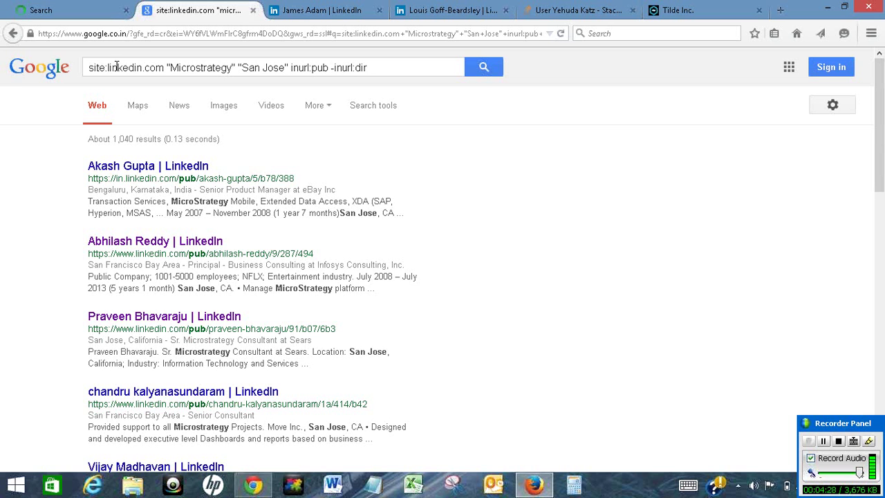
{"action": "left_click", "coordinate": [116, 66]}
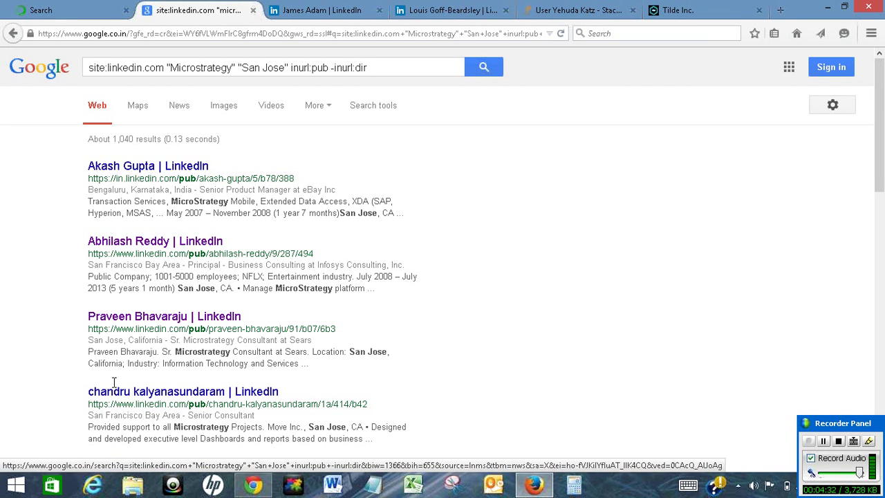
{"action": "right_click", "coordinate": [191, 399]}
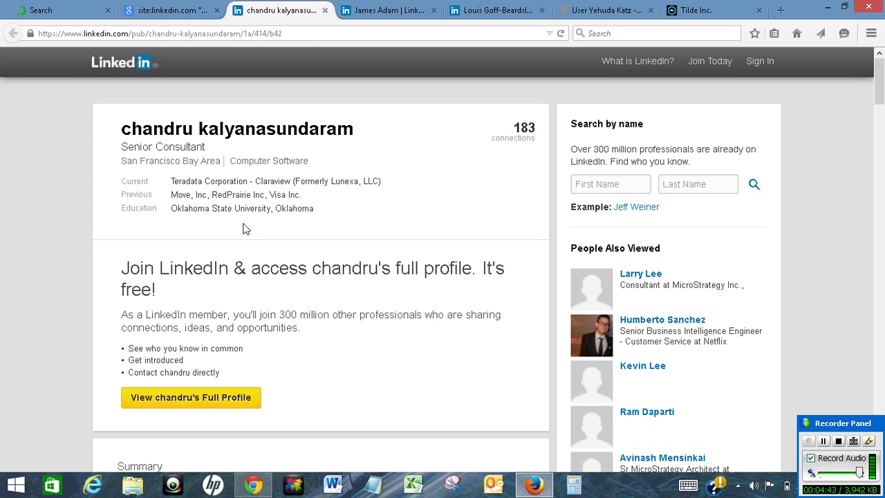
{"action": "mouse_move", "coordinate": [882, 107]}
{"action": "left_mouse_down"}
{"action": "mouse_move", "coordinate": [882, 155]}
{"action": "mouse_move", "coordinate": [881, 114]}
{"action": "left_mouse_up"}
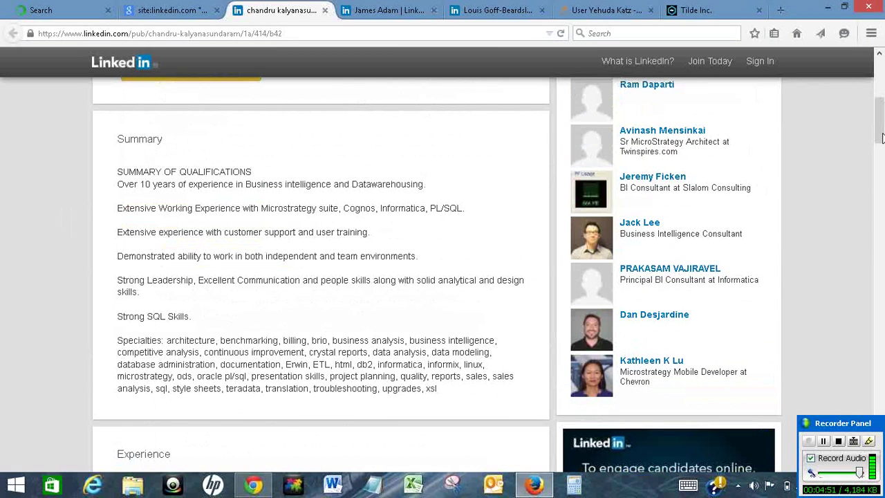
{"action": "left_click_drag", "start_coordinate": [881, 118], "coordinate": [880, 67]}
Step: Back in Google, narrow the site filter to us.linkedin.com/in and rerun the search
{"action": "left_click", "coordinate": [166, 9]}
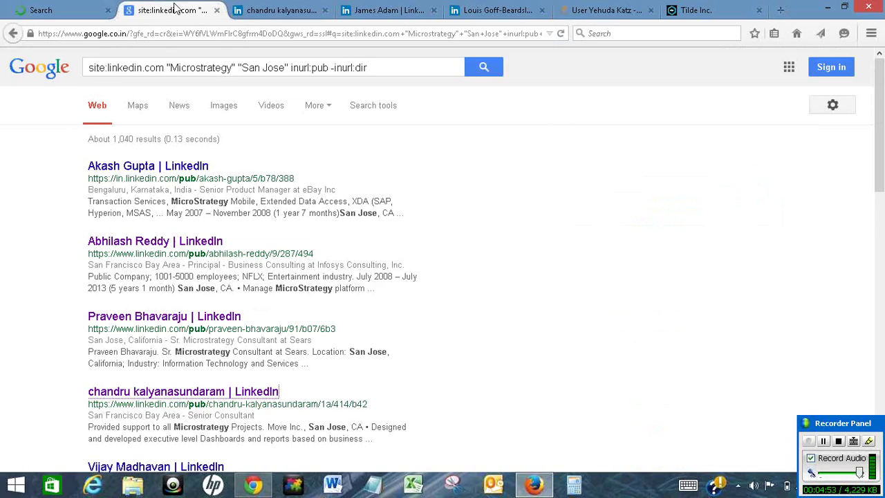
{"action": "left_click", "coordinate": [109, 67]}
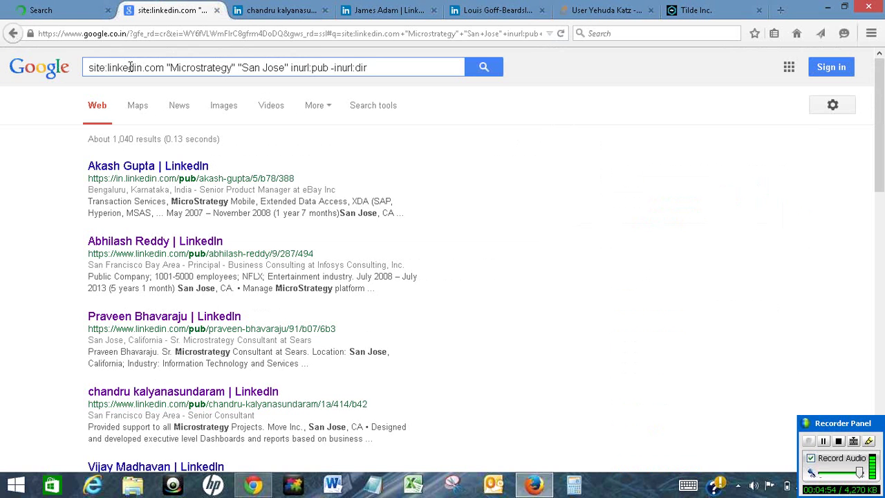
{"action": "type", "text": "us."}
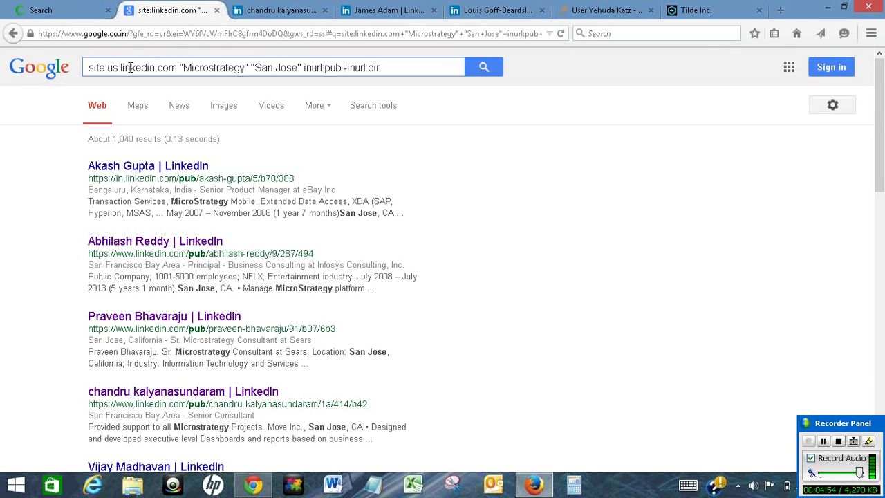
{"action": "left_click", "coordinate": [178, 67]}
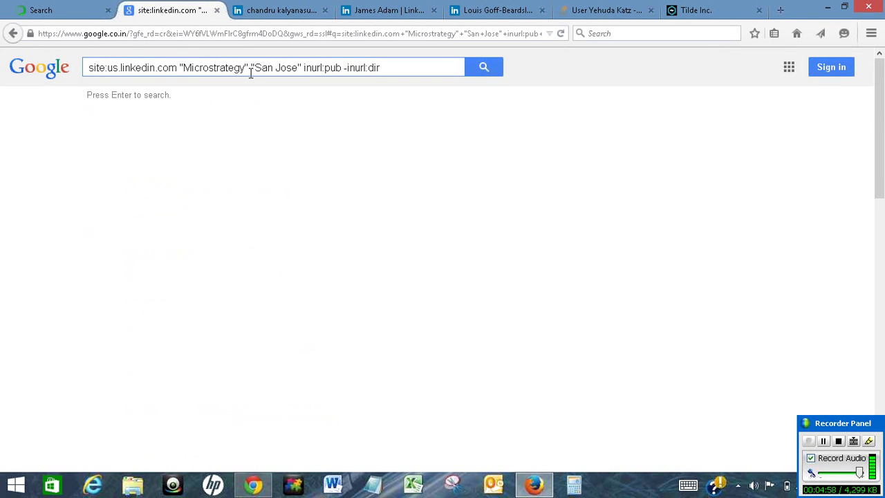
{"action": "type", "text": "/in"}
{"action": "key", "text": "Return"}
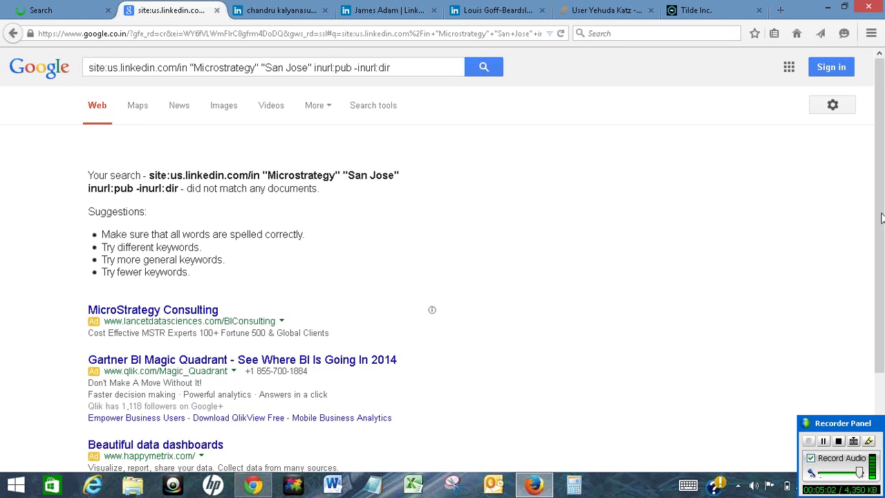
{"action": "mouse_move", "coordinate": [881, 218]}
{"action": "left_mouse_down"}
{"action": "mouse_move", "coordinate": [875, 316]}
{"action": "mouse_move", "coordinate": [771, 143]}
{"action": "left_mouse_up"}
Step: Strip /in and us. to restore site:linkedin.com, listing about 1,040 MicroStrategy profiles
{"action": "left_click", "coordinate": [188, 68]}
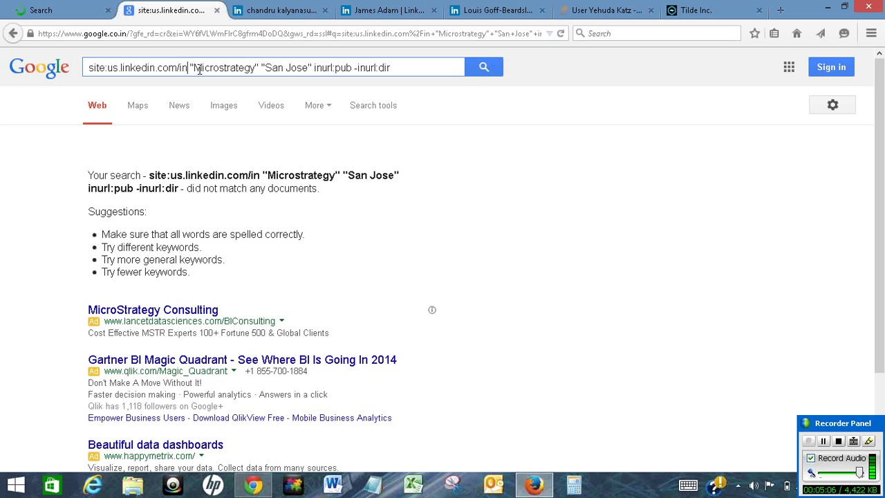
{"action": "key", "text": "BackSpace"}
{"action": "key", "text": "BackSpace"}
{"action": "key", "text": "BackSpace"}
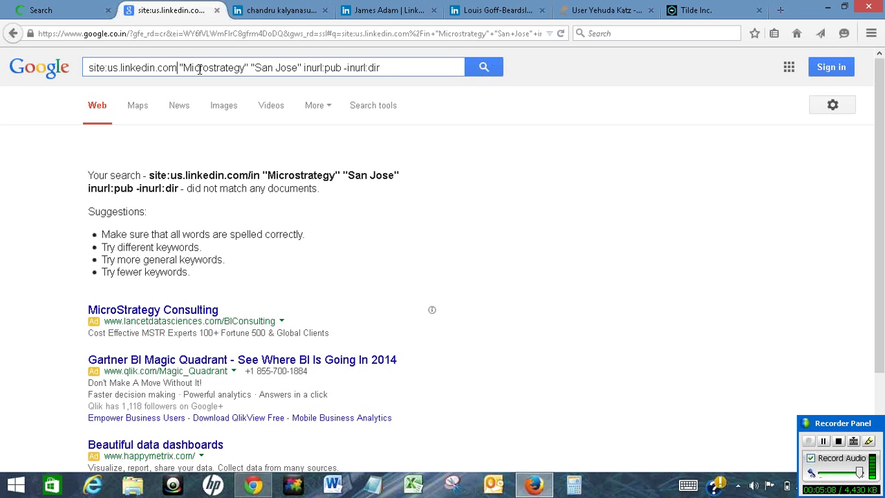
{"action": "key", "text": "Return"}
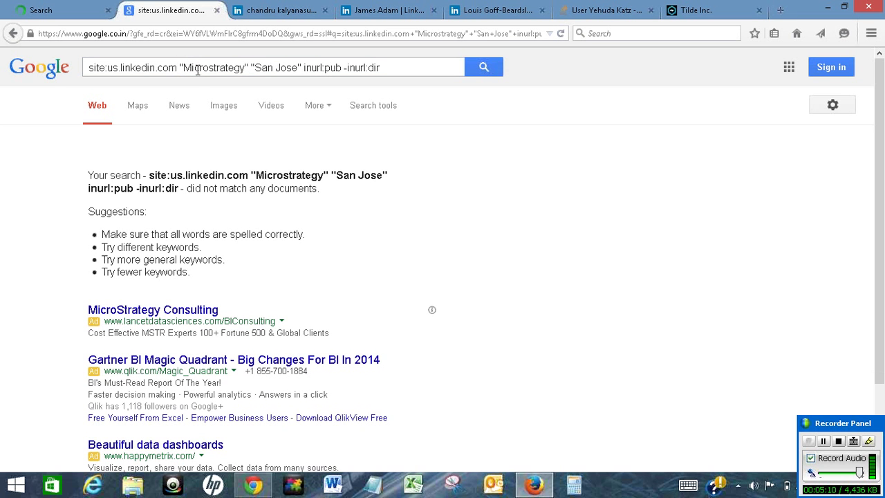
{"action": "scroll", "coordinate": [882, 316], "scroll_direction": "down", "scroll_amount": 3}
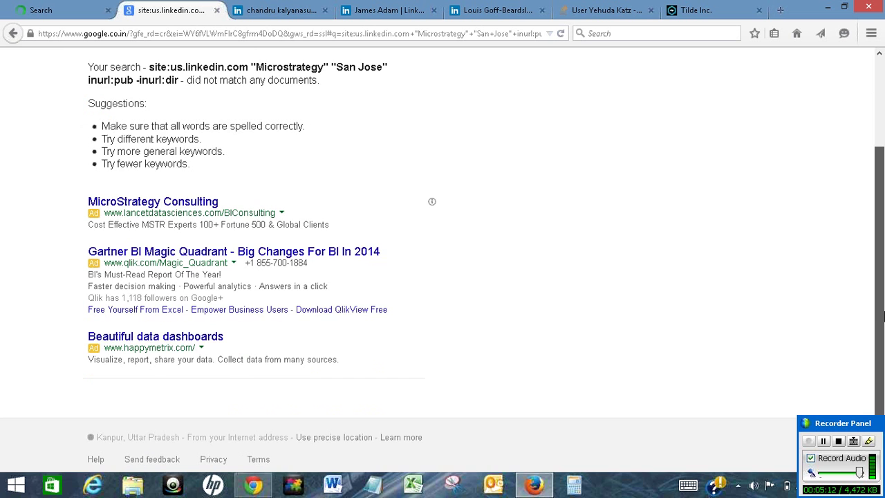
{"action": "scroll", "coordinate": [882, 316], "scroll_direction": "up", "scroll_amount": 3}
{"action": "left_click", "coordinate": [119, 67]}
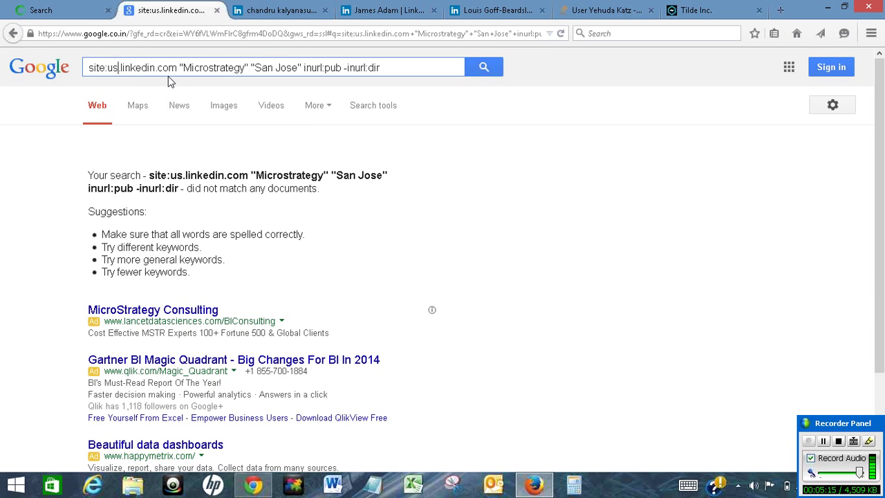
{"action": "key", "text": "BackSpace"}
{"action": "key", "text": "BackSpace"}
{"action": "key", "text": "Delete"}
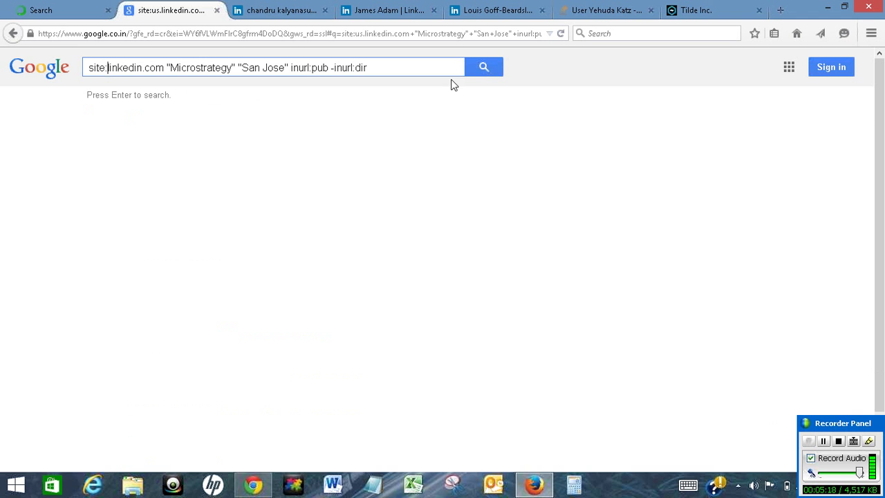
{"action": "left_click", "coordinate": [481, 72]}
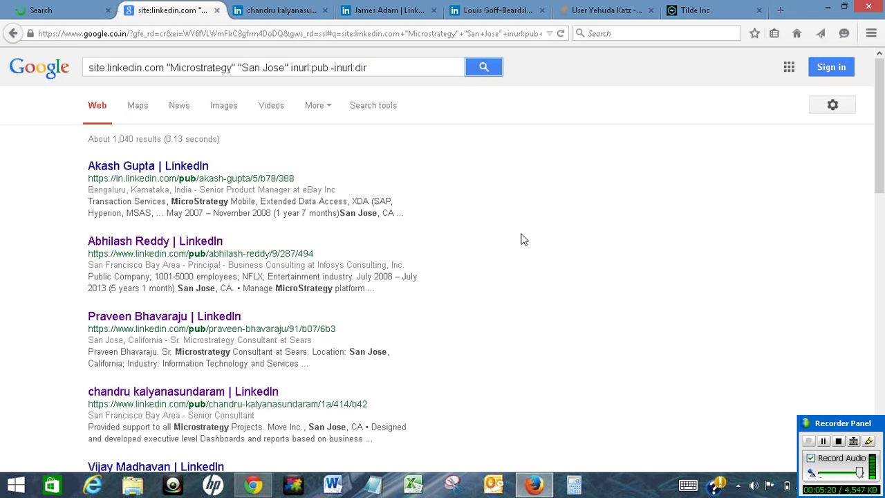
Step: Open Sundeep Chintha's Microstrategy Architect result in a new tab, then return to Google results
{"action": "mouse_move", "coordinate": [882, 185]}
{"action": "left_mouse_down"}
{"action": "mouse_move", "coordinate": [881, 291]}
{"action": "mouse_move", "coordinate": [857, 297]}
{"action": "left_mouse_up"}
{"action": "right_click", "coordinate": [183, 156]}
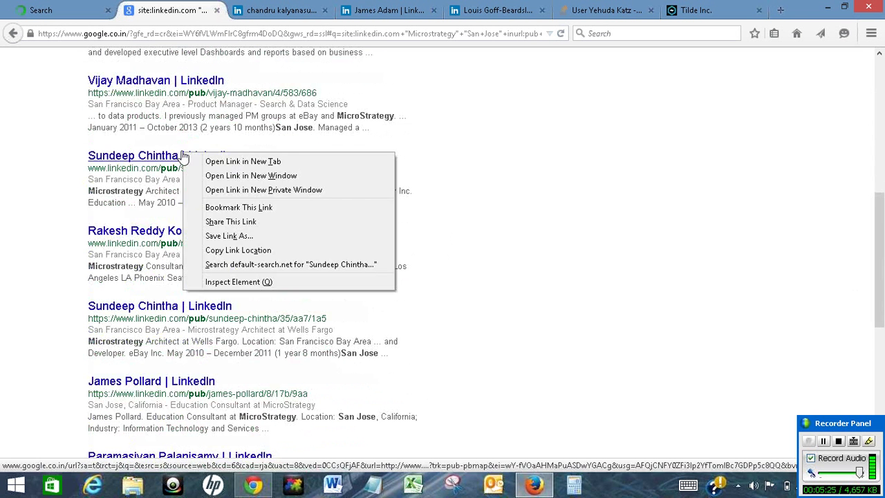
{"action": "left_click", "coordinate": [224, 161]}
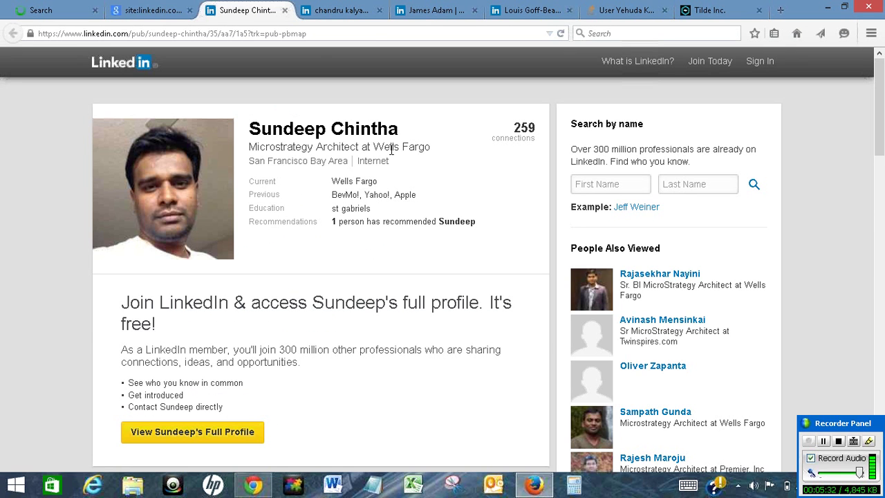
{"action": "left_click", "coordinate": [153, 10]}
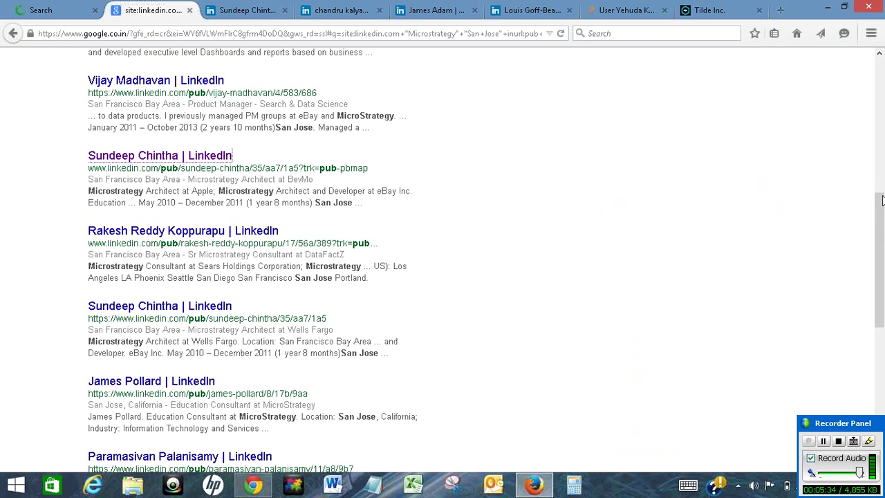
{"action": "scroll", "coordinate": [883, 228], "scroll_direction": "down", "scroll_amount": 5}
{"action": "scroll", "coordinate": [882, 180], "scroll_direction": "up", "scroll_amount": 7}
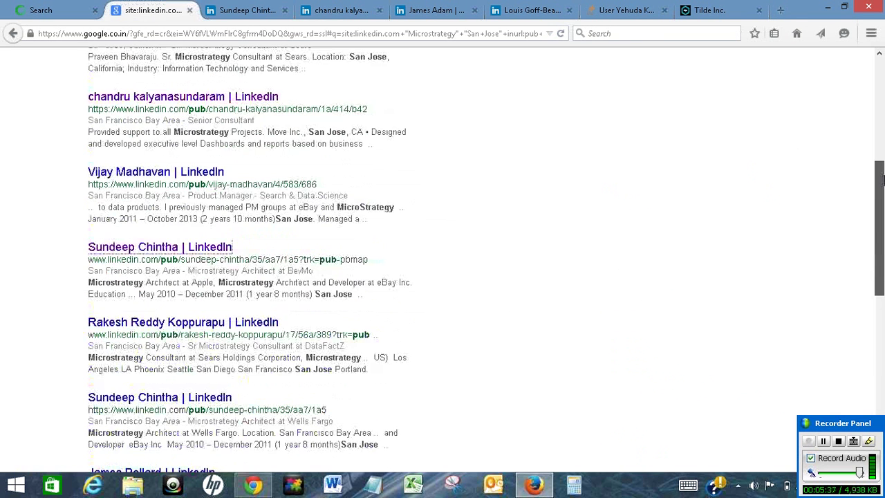
{"action": "scroll", "coordinate": [882, 120], "scroll_direction": "up", "scroll_amount": 5}
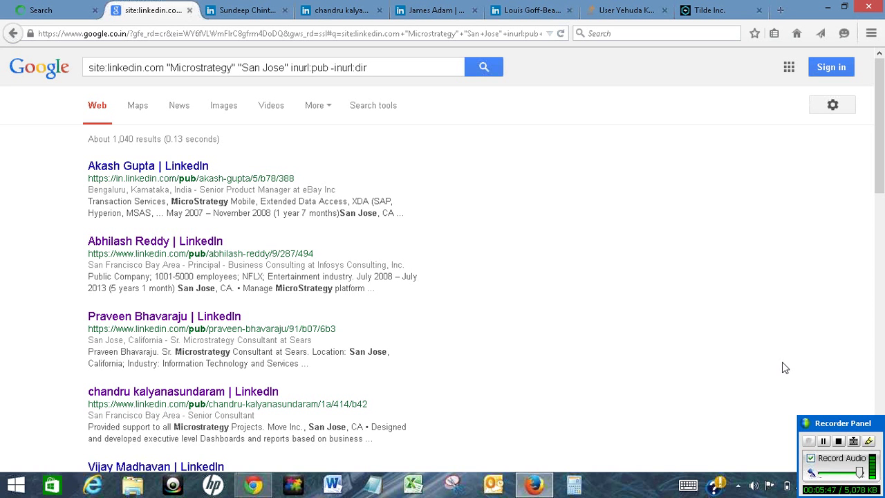
{"action": "left_click", "coordinate": [619, 13]}
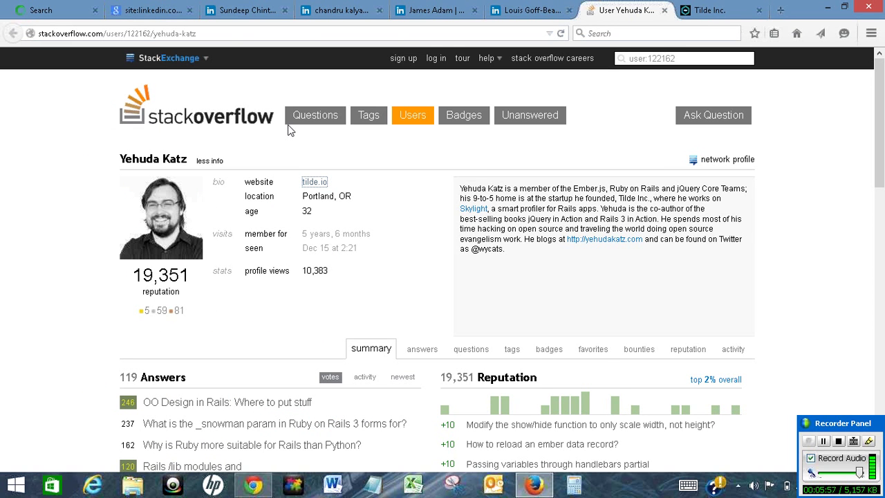
{"action": "left_click", "coordinate": [152, 10]}
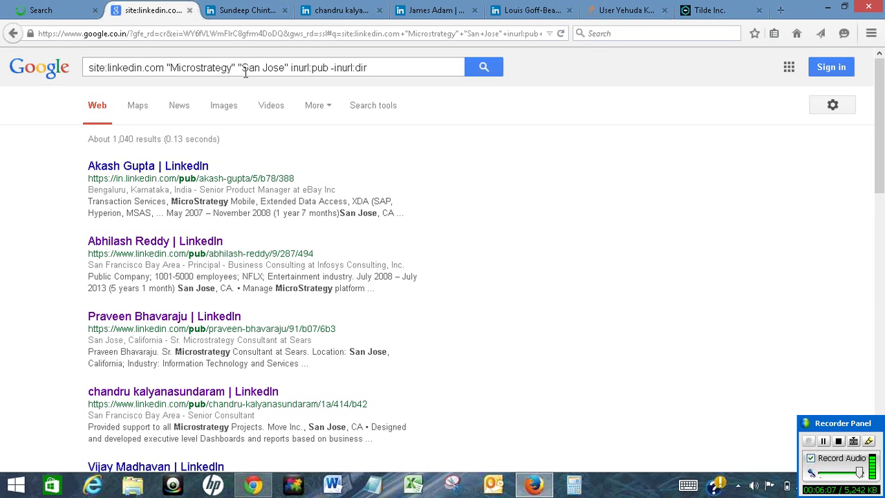
{"action": "left_click", "coordinate": [619, 10]}
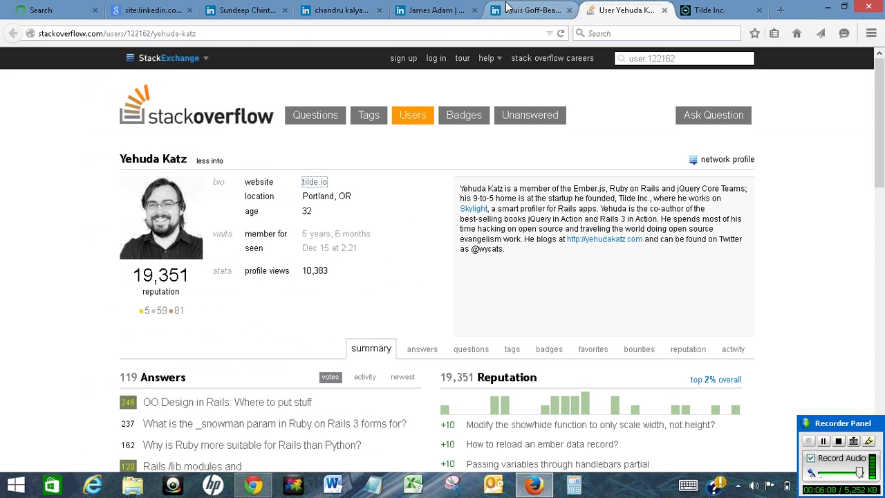
{"action": "left_click", "coordinate": [529, 9]}
{"action": "left_click", "coordinate": [432, 10]}
{"action": "left_click", "coordinate": [349, 7]}
{"action": "left_click", "coordinate": [253, 8]}
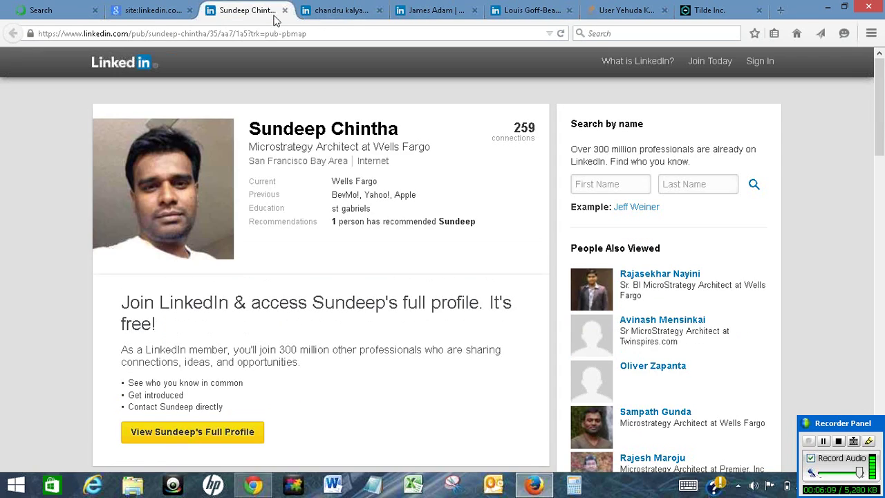